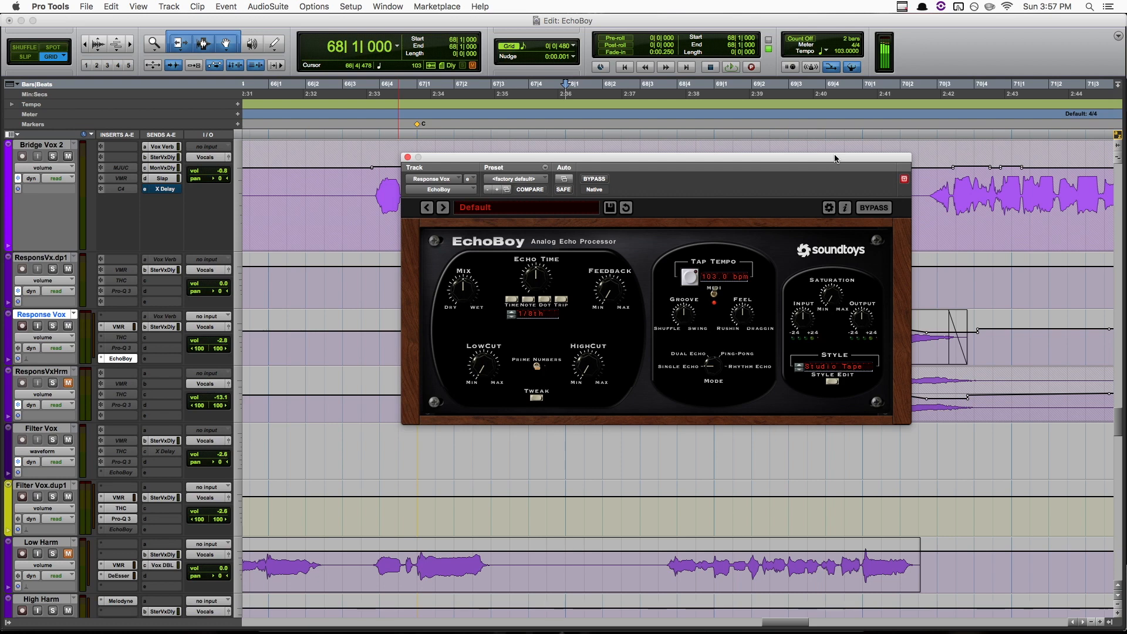
# - Bypass EchoBoy on the Response Vox track and play the bridge vocals from bar 67, beat 3
pyautogui.click(594, 179)
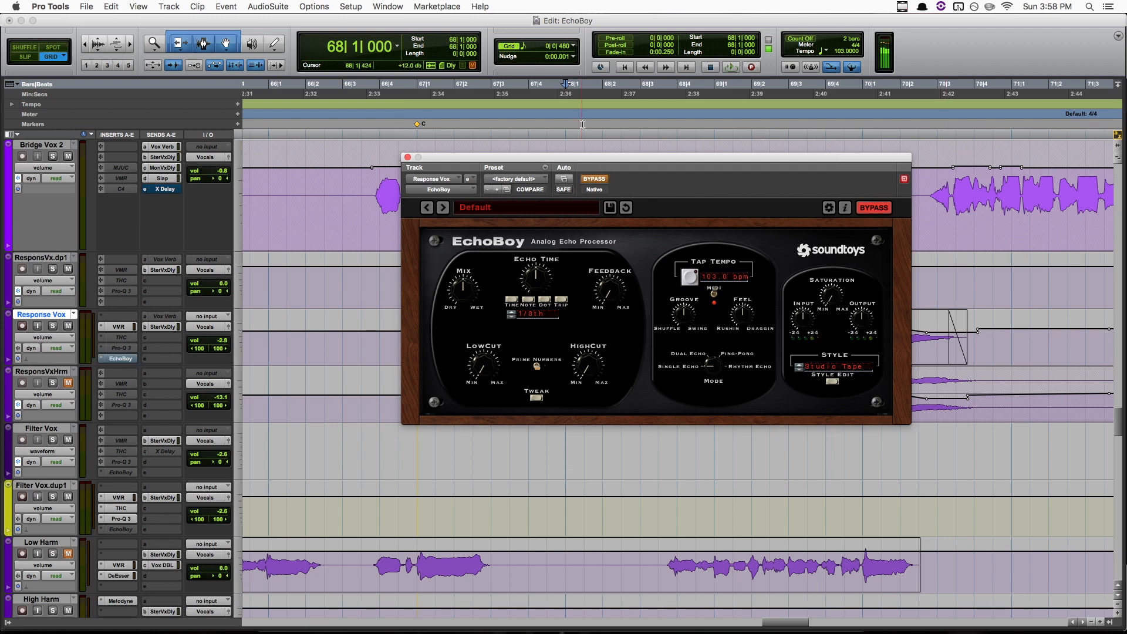
pyautogui.moveTo(584, 157); pyautogui.dragTo(607, 448)
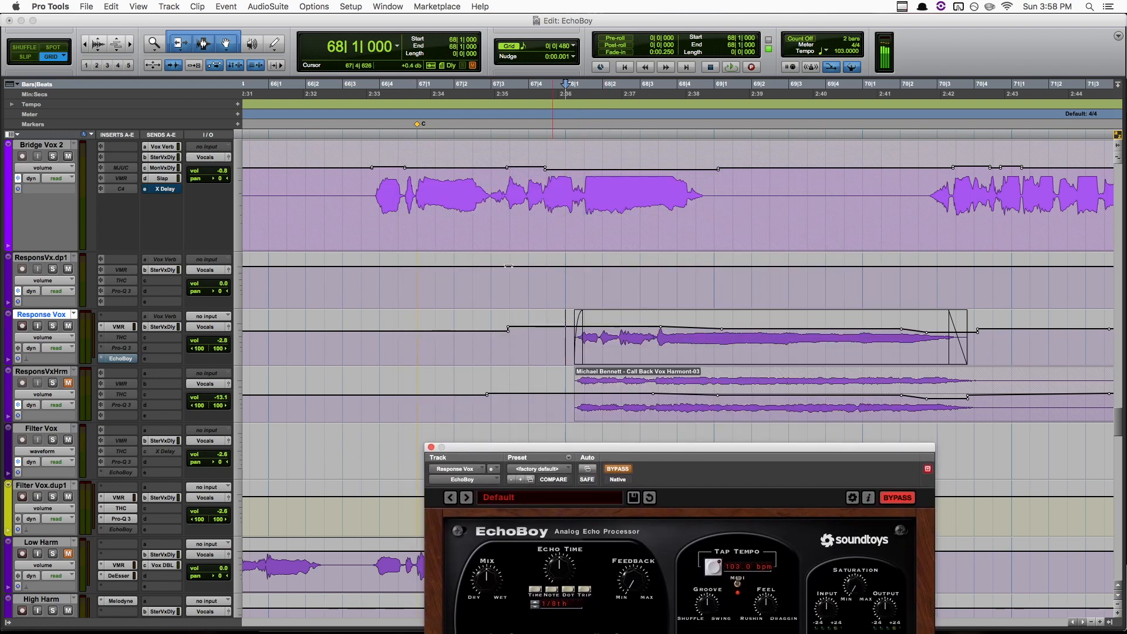
pyautogui.click(490, 190)
pyautogui.press('space')
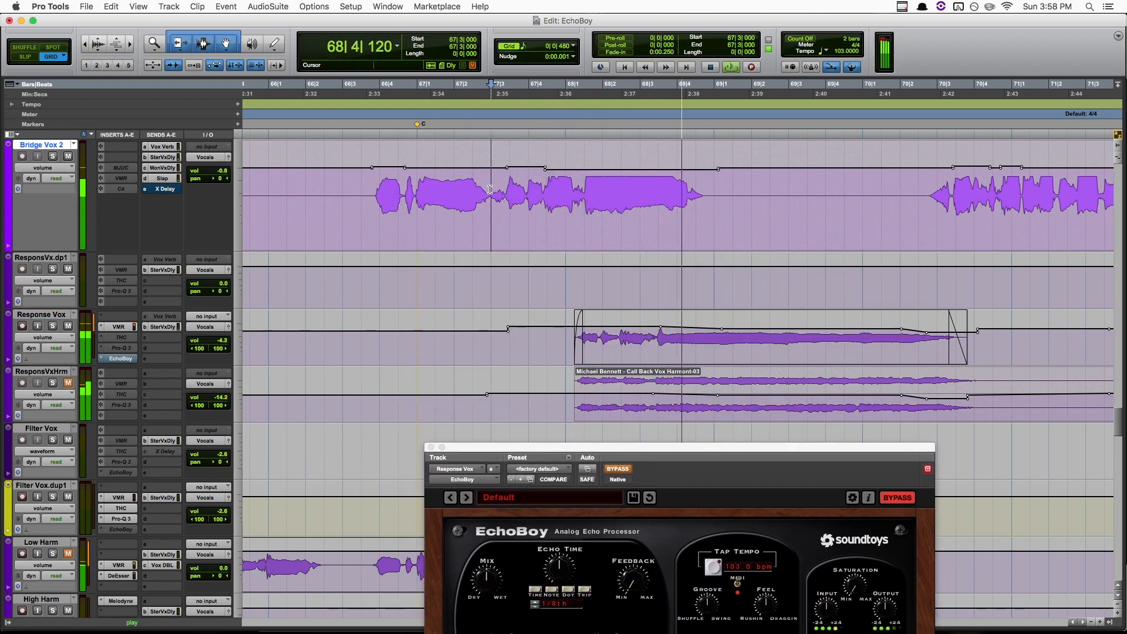
pyautogui.press('space')
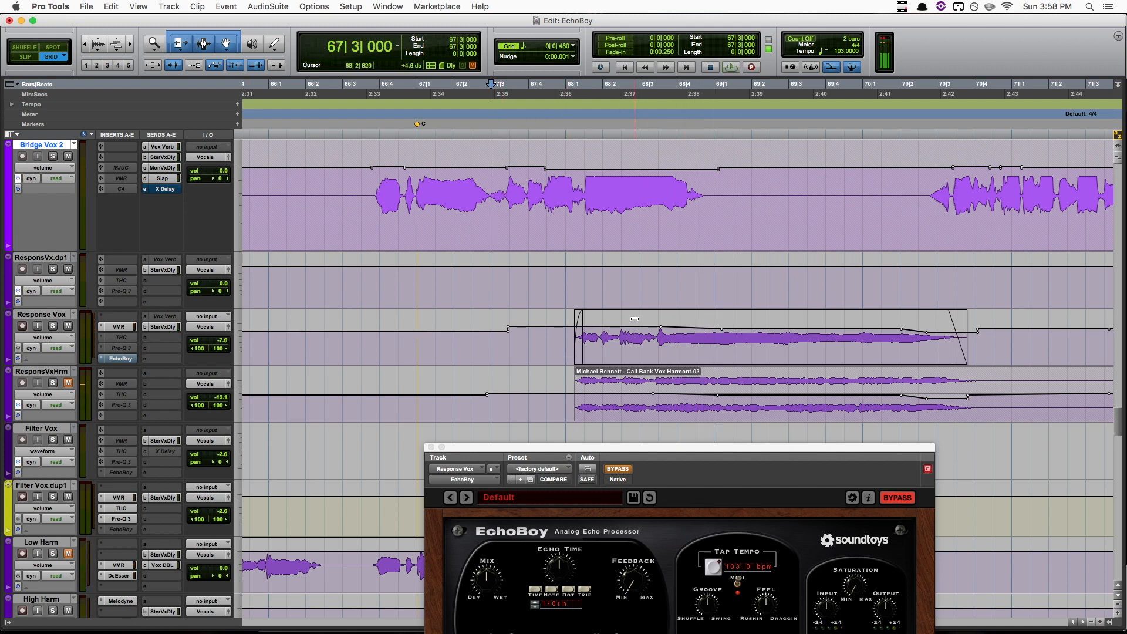
# - Select the whole vocal clip on the Response Vox track and solo that track
pyautogui.click(570, 344)
pyautogui.click(610, 348)
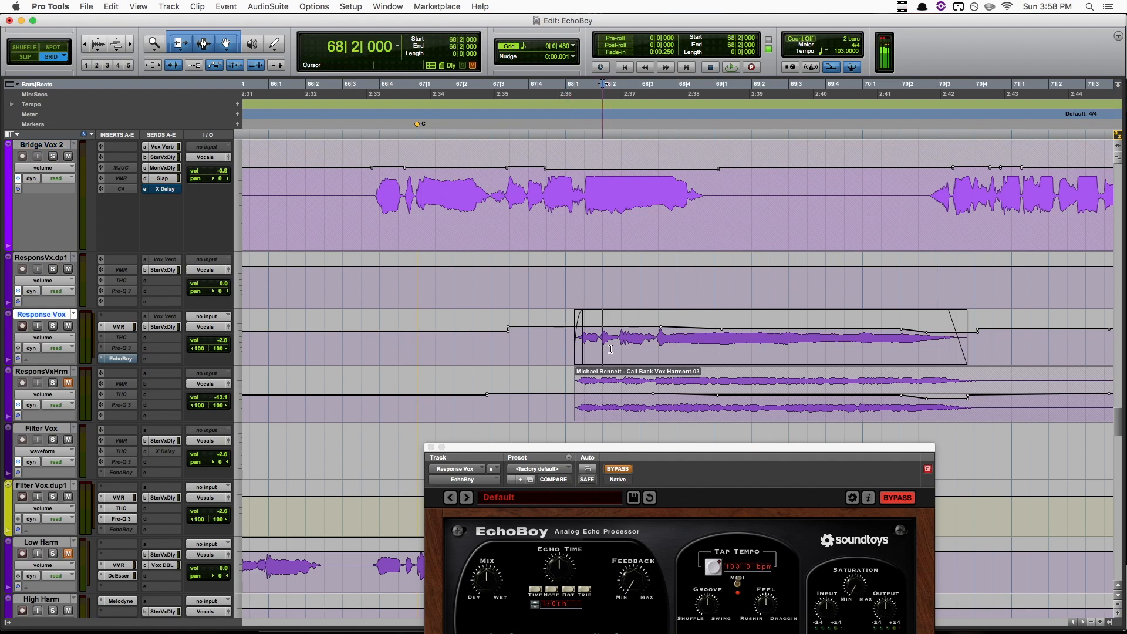
pyautogui.doubleClick(611, 349)
pyautogui.hotkey('shift', 's')
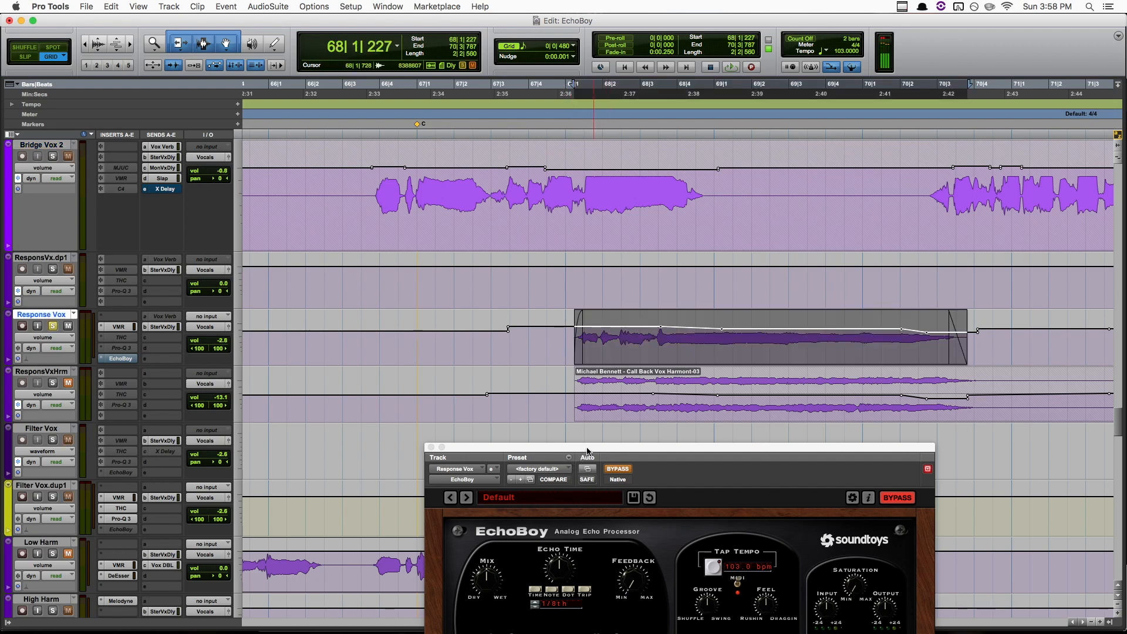
# - Turn EchoBoy back on, switch its echo time to 0.0 msec and turn the mix fully wet
pyautogui.moveTo(587, 451); pyautogui.dragTo(575, 165)
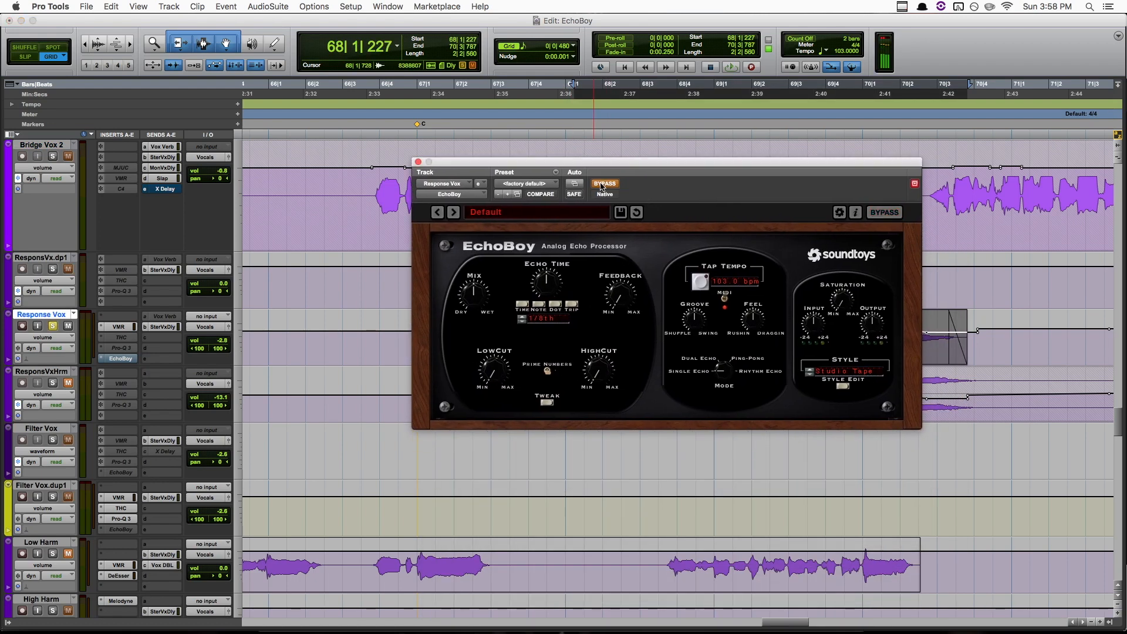
pyautogui.click(601, 184)
pyautogui.click(522, 305)
pyautogui.moveTo(547, 282); pyautogui.dragTo(557, 505)
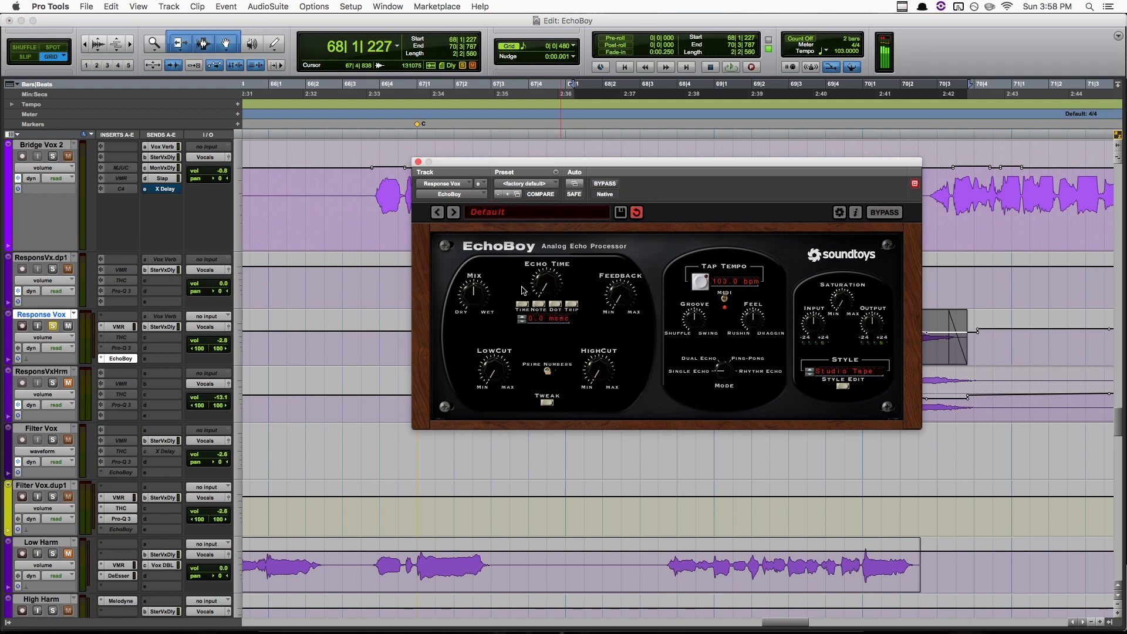
pyautogui.moveTo(479, 295); pyautogui.dragTo(627, 3)
pyautogui.click(352, 315)
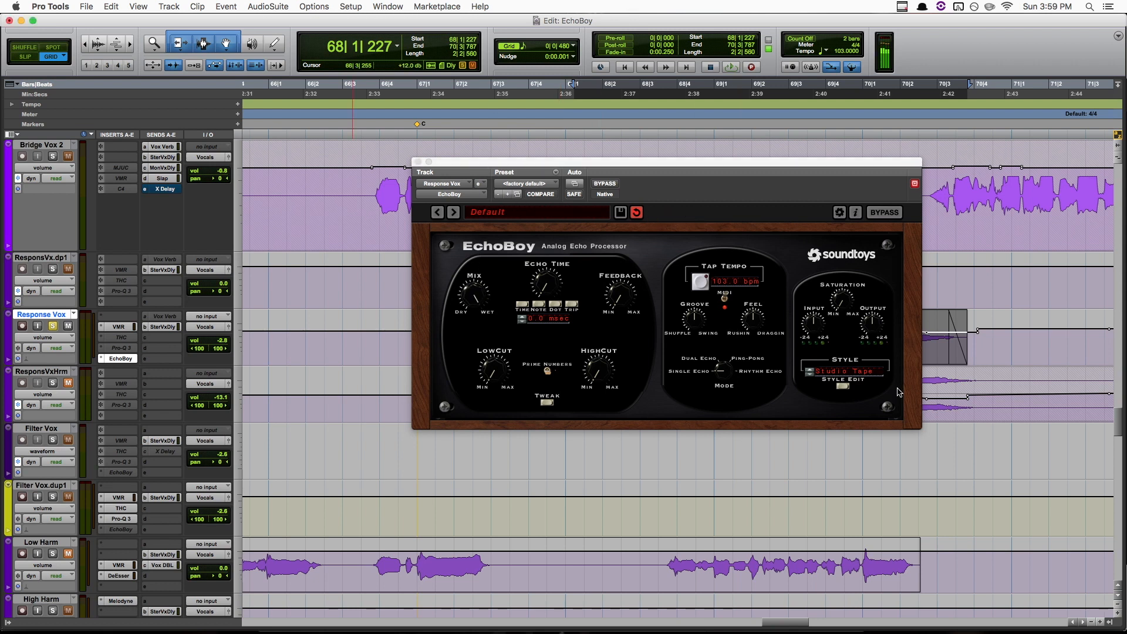
# - Set the EchoBoy style to Telephone and audition the soloed response vocal
pyautogui.click(839, 368)
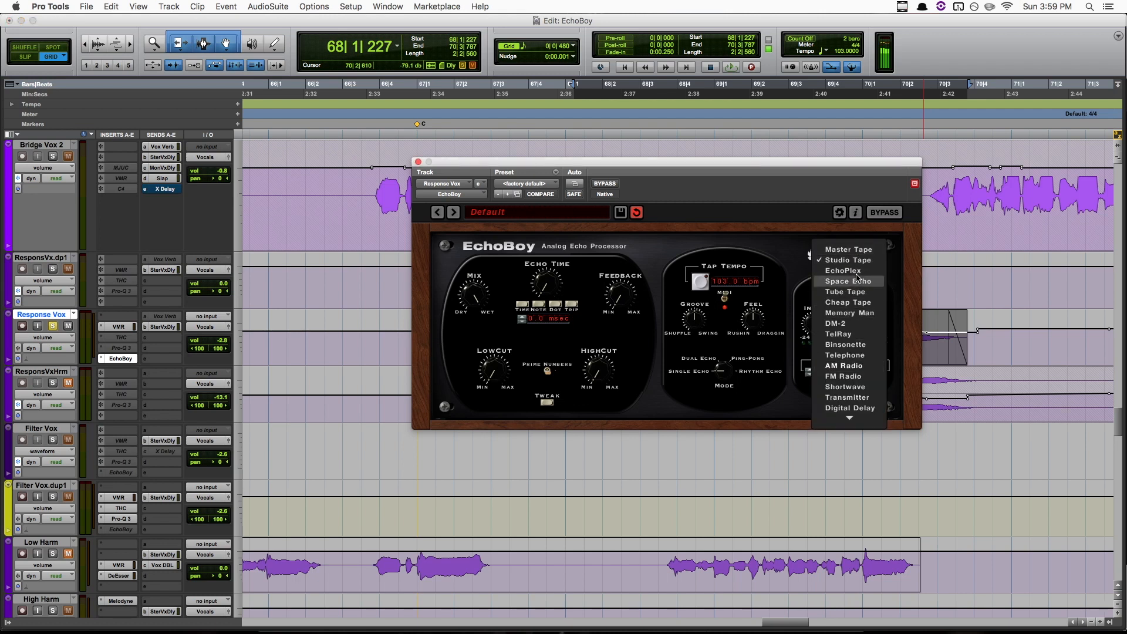
pyautogui.click(859, 356)
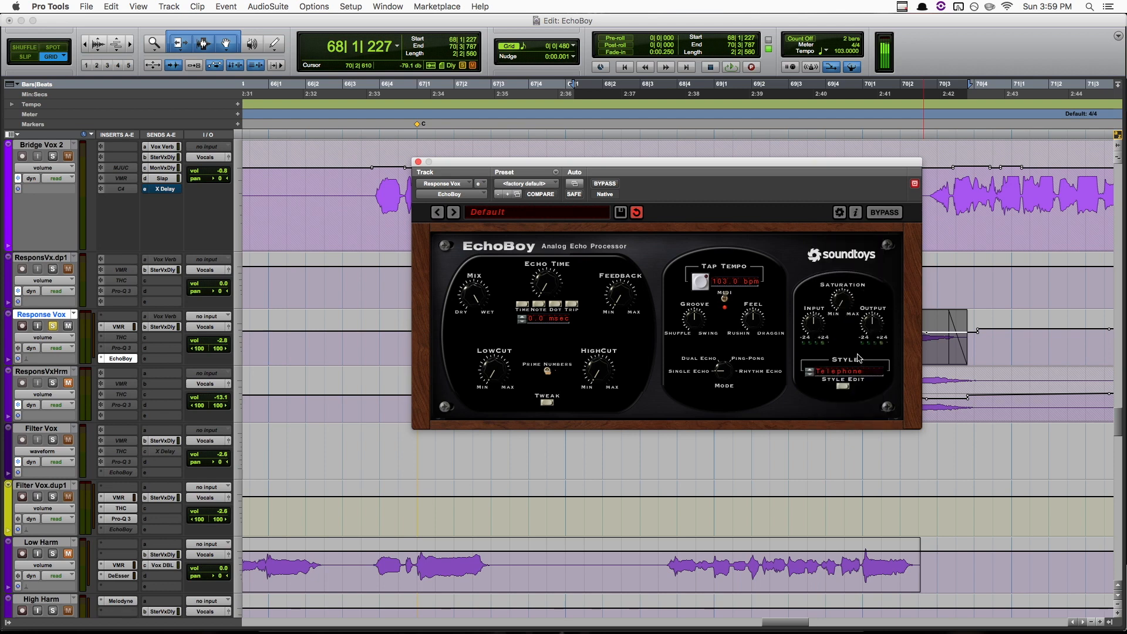
pyautogui.press('space')
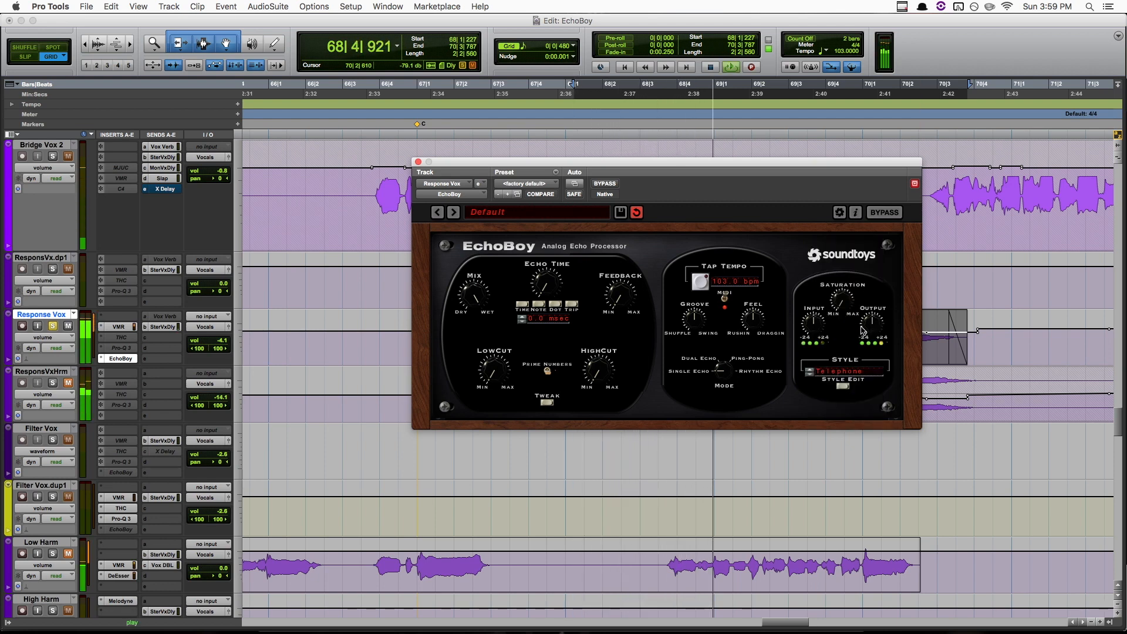
pyautogui.press('space')
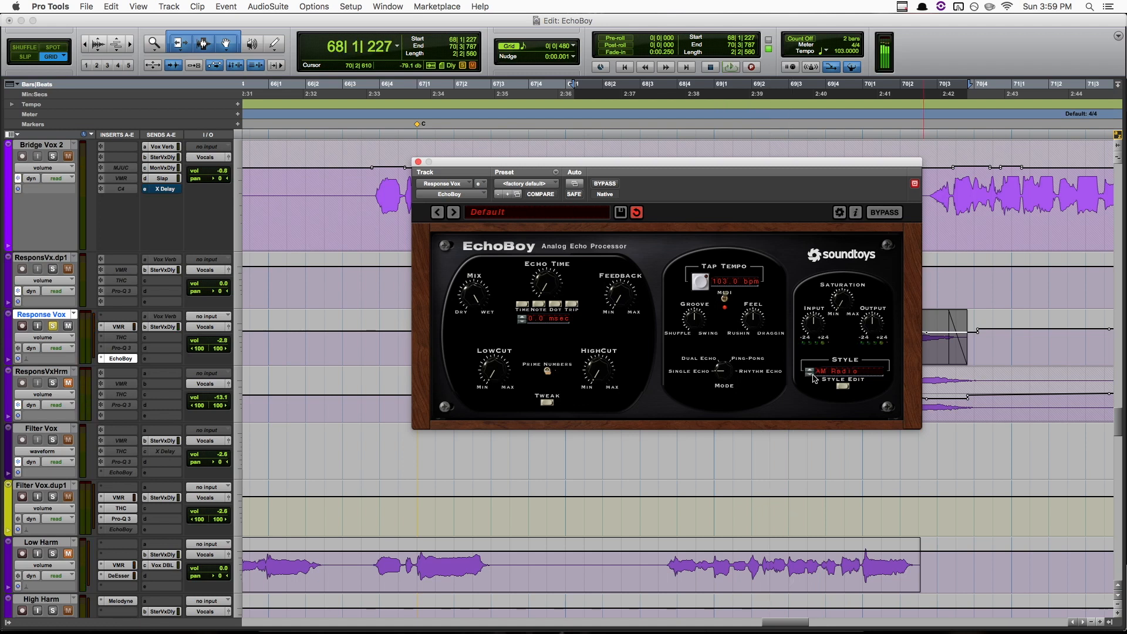
# - Audition the AM Radio style on the response vocal, turning EchoBoy's saturation up between playbacks
pyautogui.press('space')
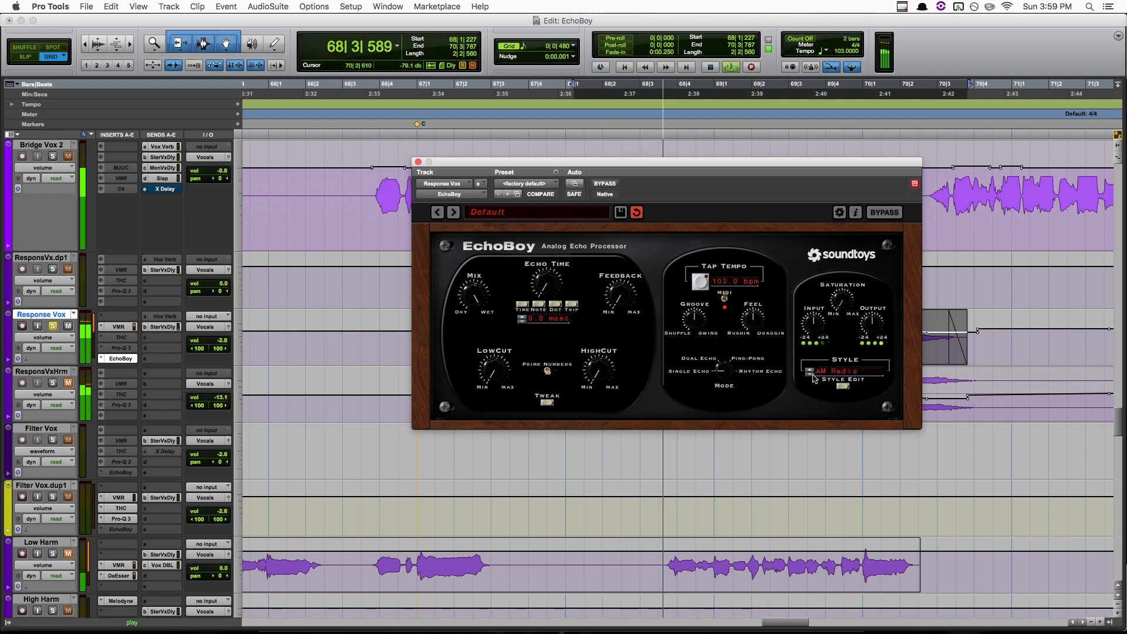
pyautogui.press('space')
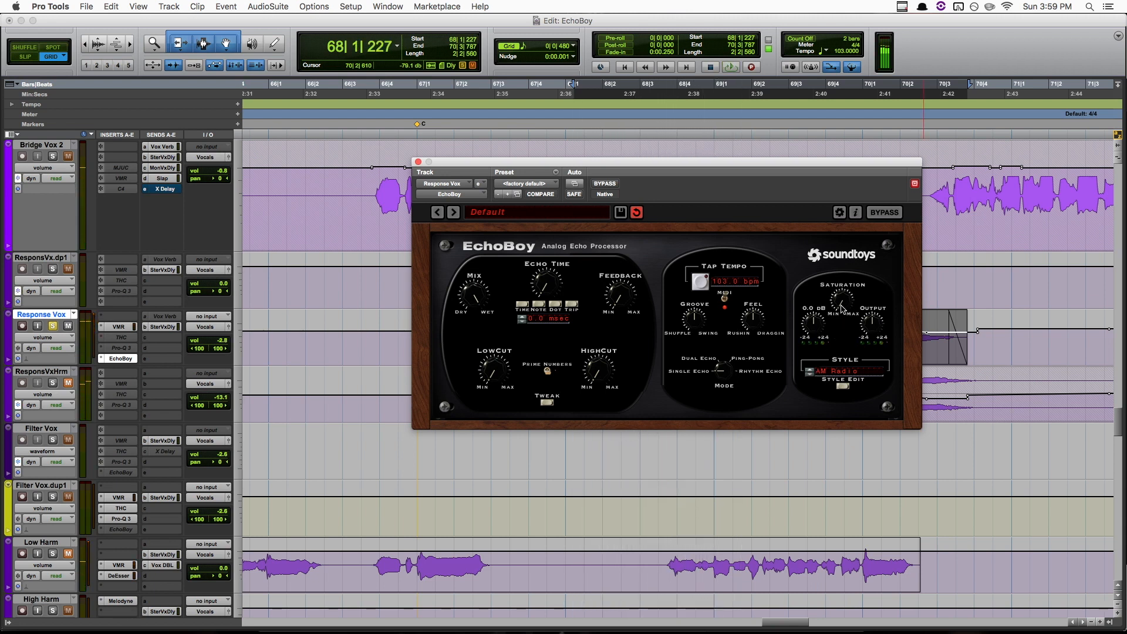
pyautogui.moveTo(841, 307); pyautogui.dragTo(844, 231)
pyautogui.press('space')
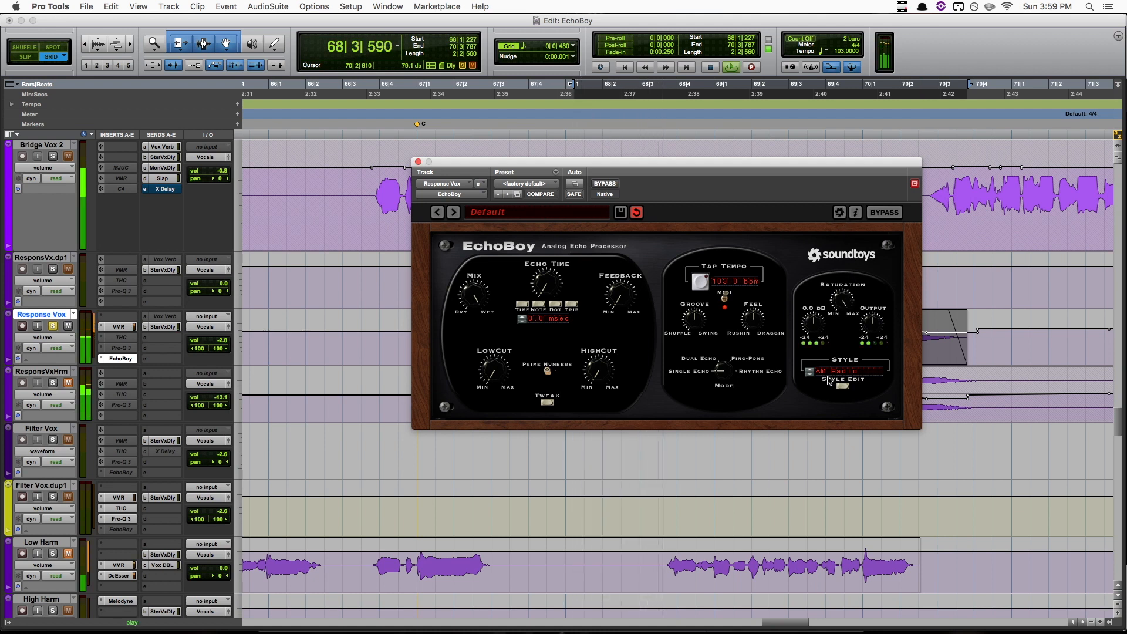
pyautogui.press('space')
# - Try the Shortwave style in EchoBoy and audition the response vocal
pyautogui.click(833, 372)
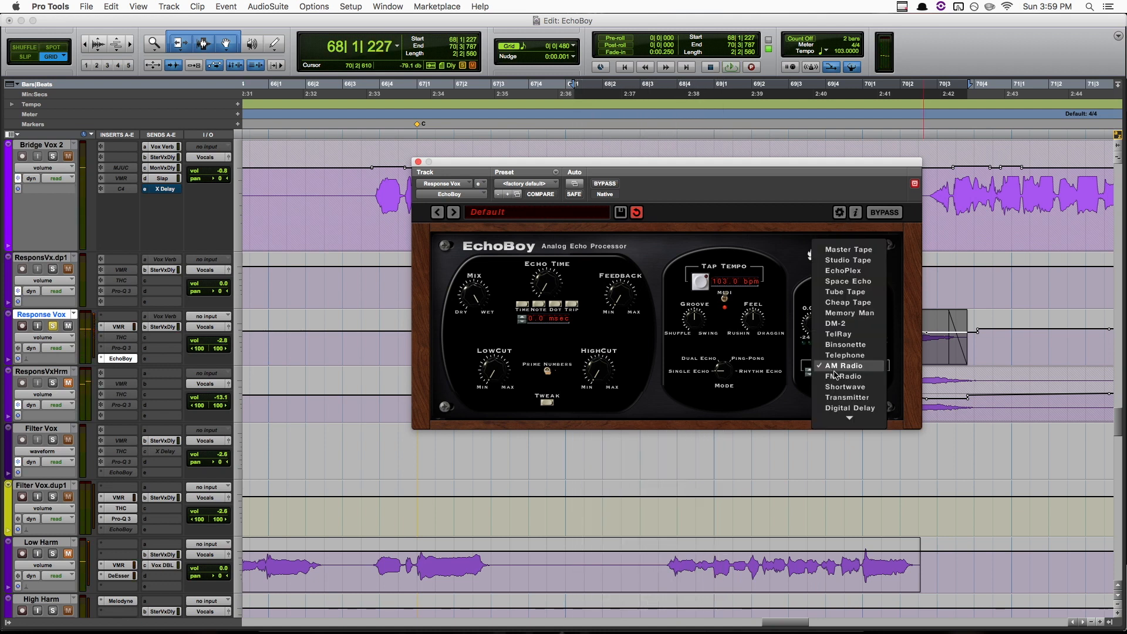
pyautogui.click(850, 388)
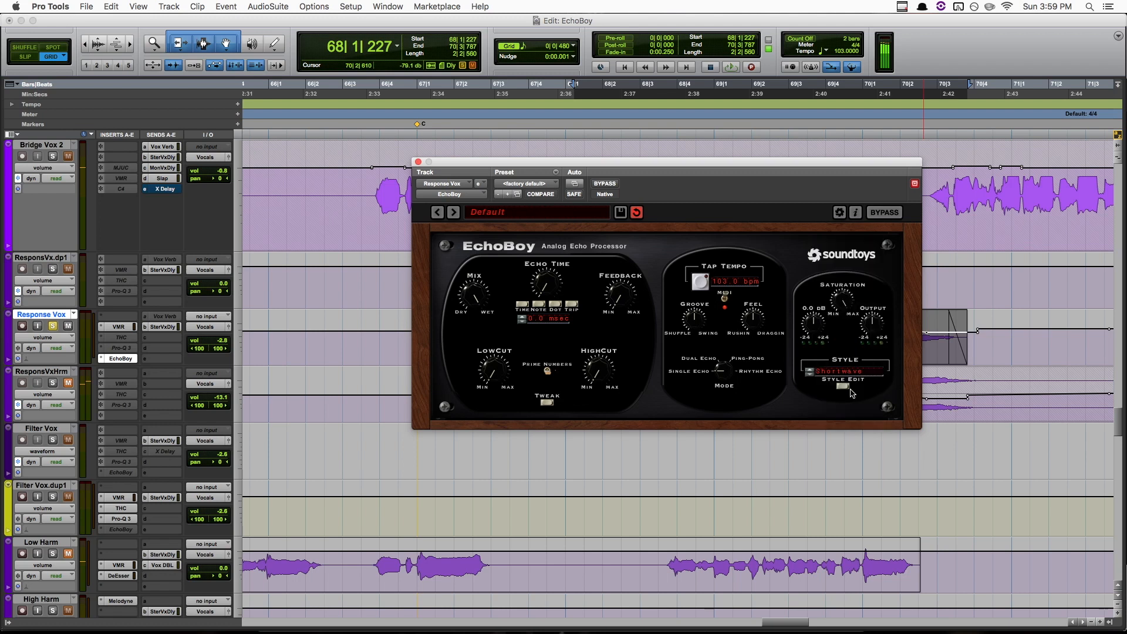
pyautogui.press('space')
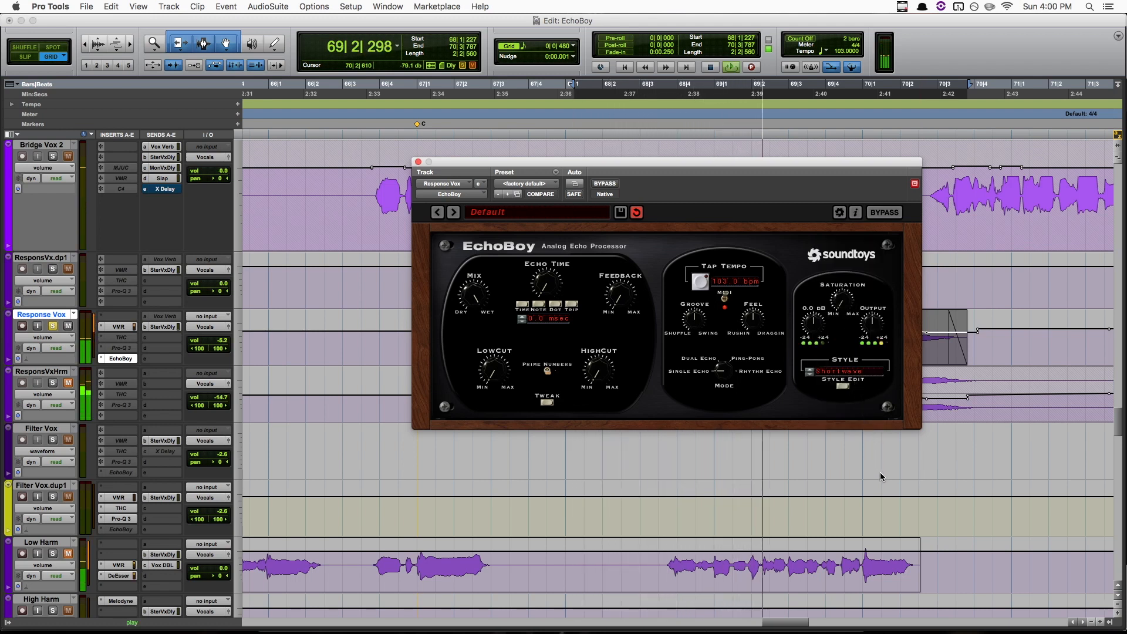
pyautogui.press('space')
# - Try the Transmitter style in EchoBoy and audition the response vocal
pyautogui.click(845, 369)
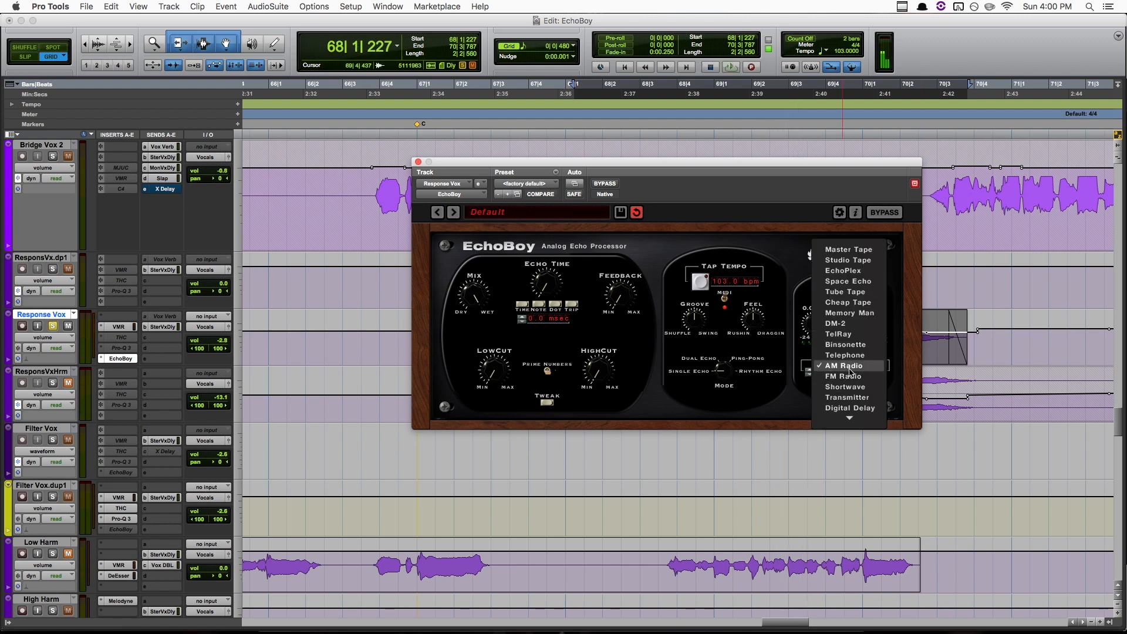
pyautogui.click(850, 397)
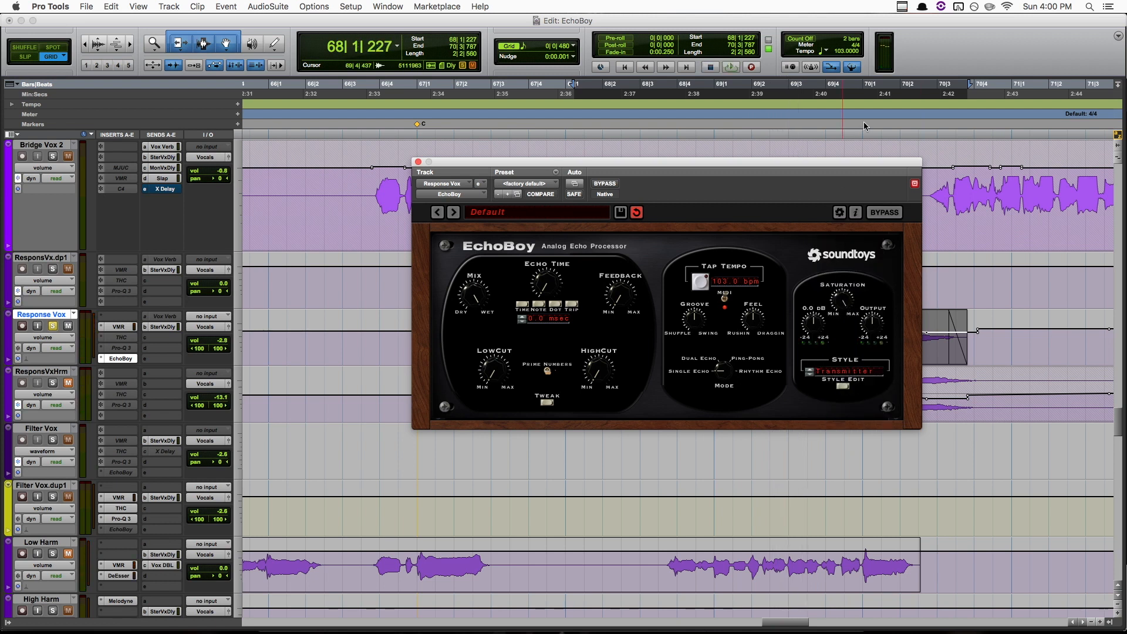
pyautogui.press('space')
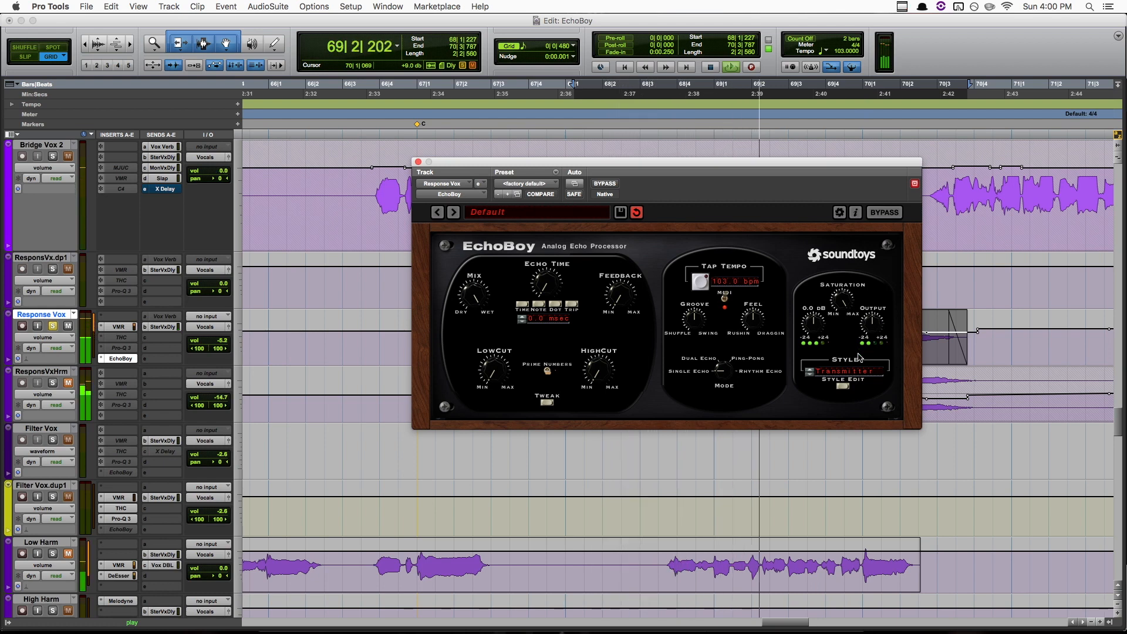
pyautogui.press('space')
# - Browse the remaining EchoBoy styles and return the style to Telephone
pyautogui.click(833, 371)
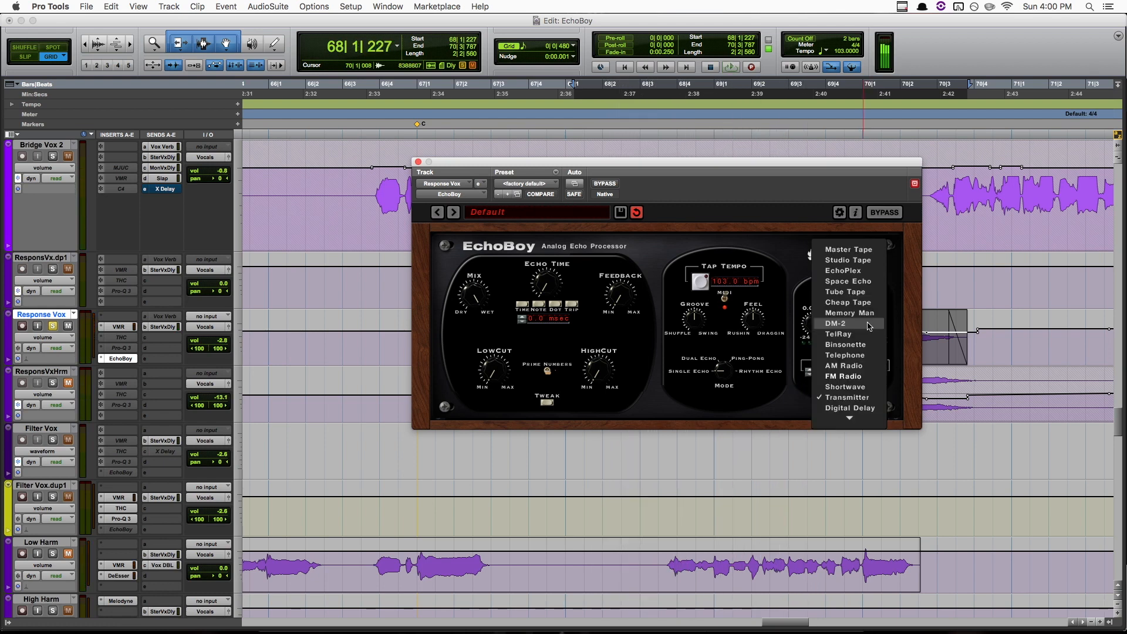
pyautogui.moveTo(853, 430)
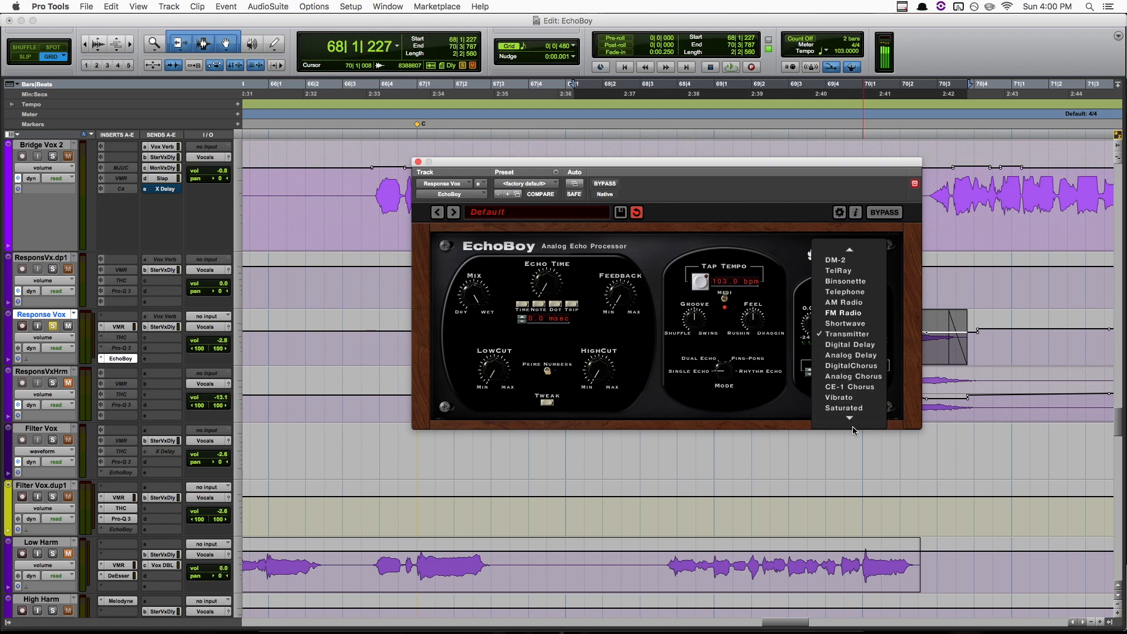
pyautogui.moveTo(851, 254)
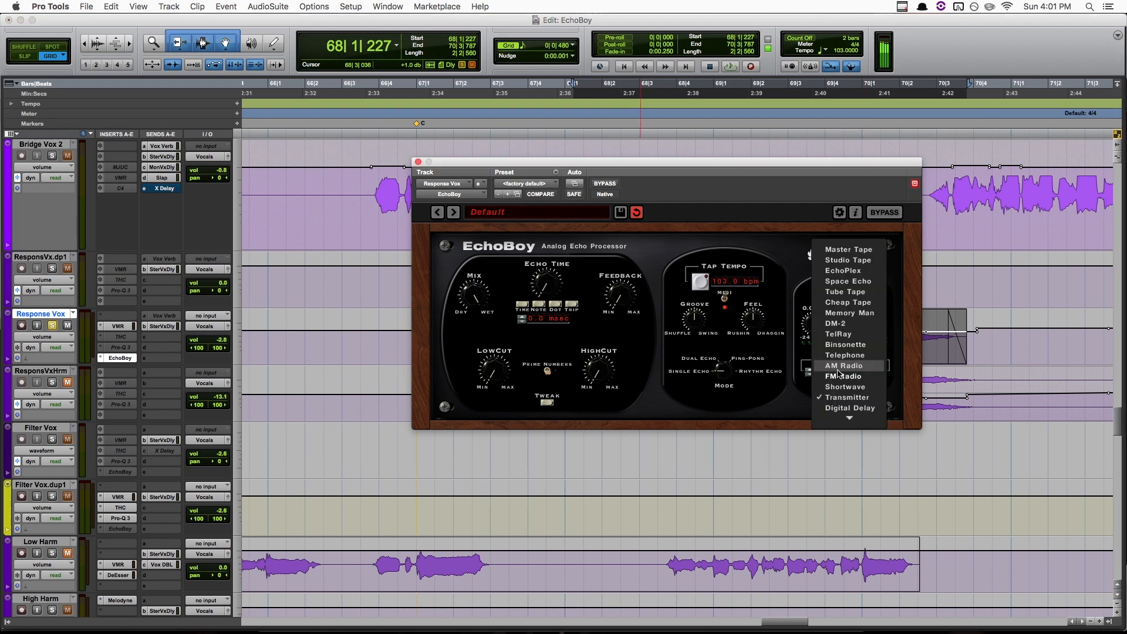
pyautogui.click(858, 359)
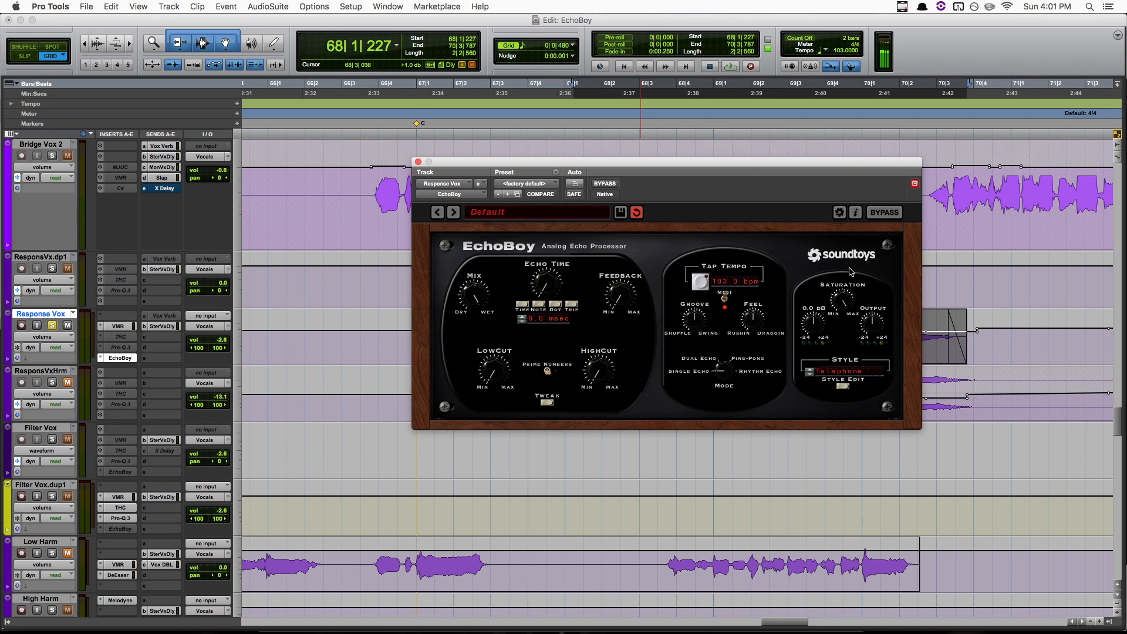
# - Unsolo the Response Vox track and play the processed response in context from bar 67, beat 3
pyautogui.click(51, 328)
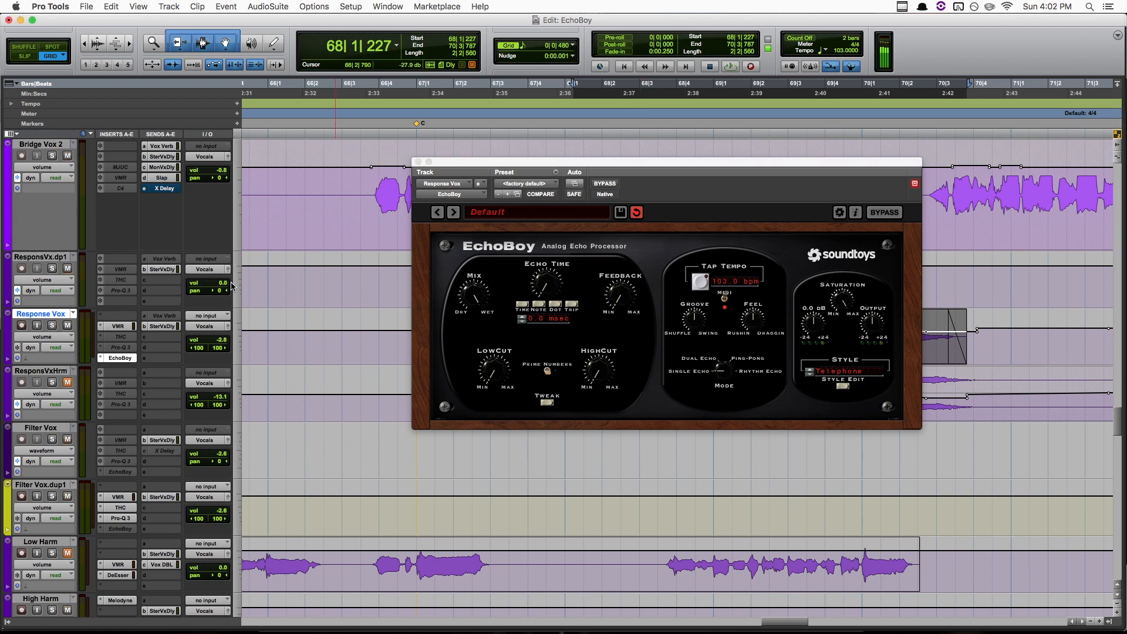
pyautogui.moveTo(470, 171); pyautogui.dragTo(476, 373)
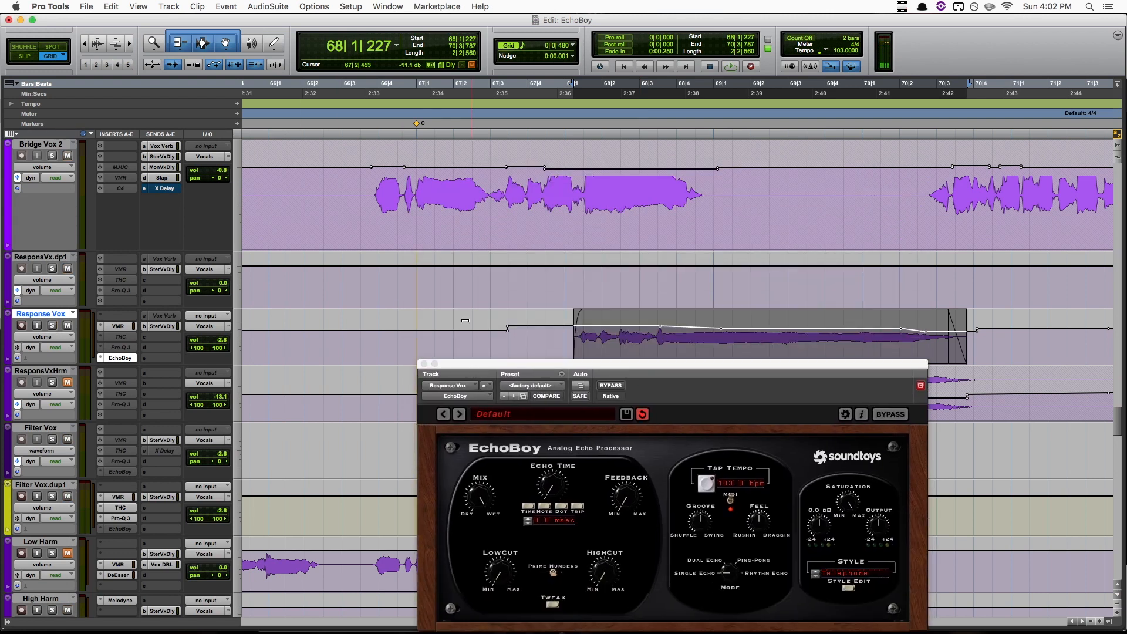
pyautogui.click(499, 194)
pyautogui.press('space')
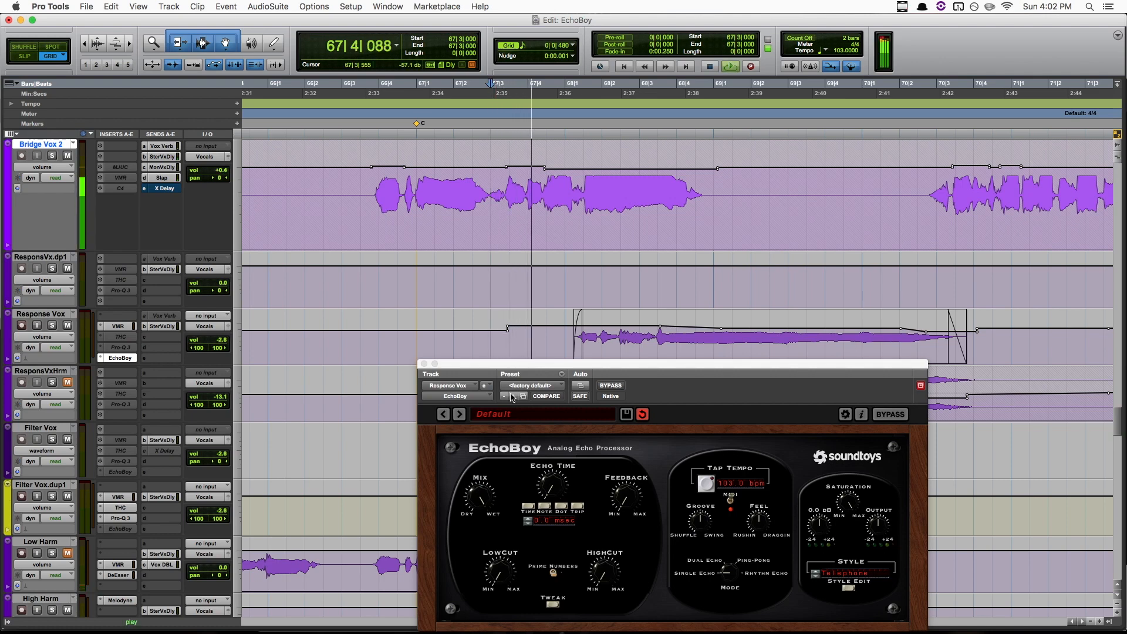
pyautogui.moveTo(520, 365); pyautogui.dragTo(517, 182)
pyautogui.press('space')
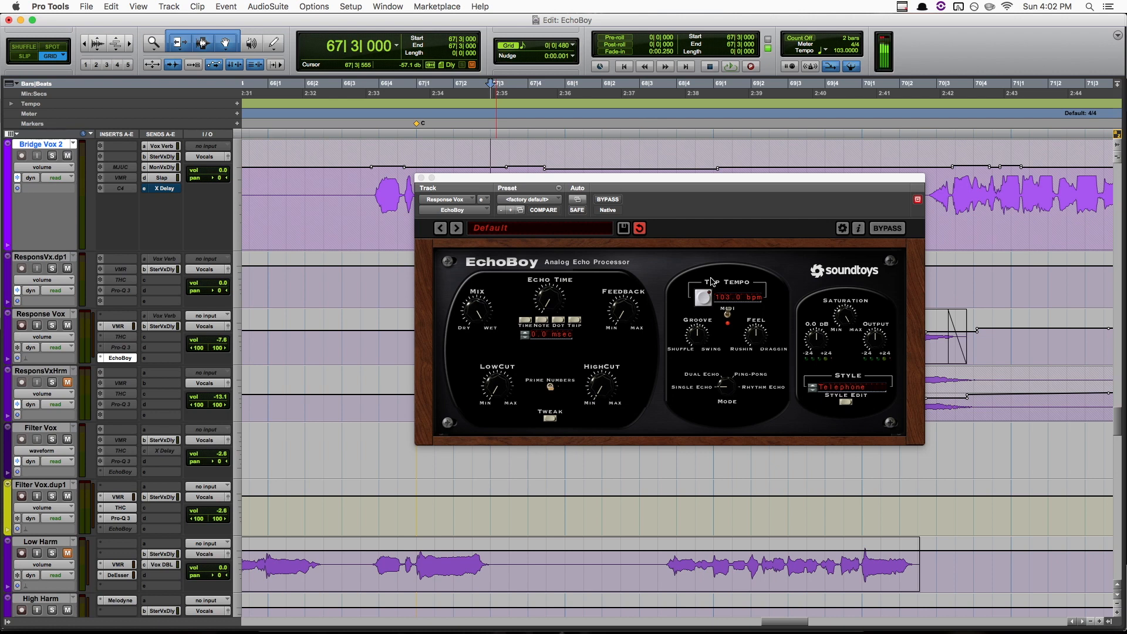
# - Look through the full list of EchoBoy styles without choosing a different one
pyautogui.click(848, 386)
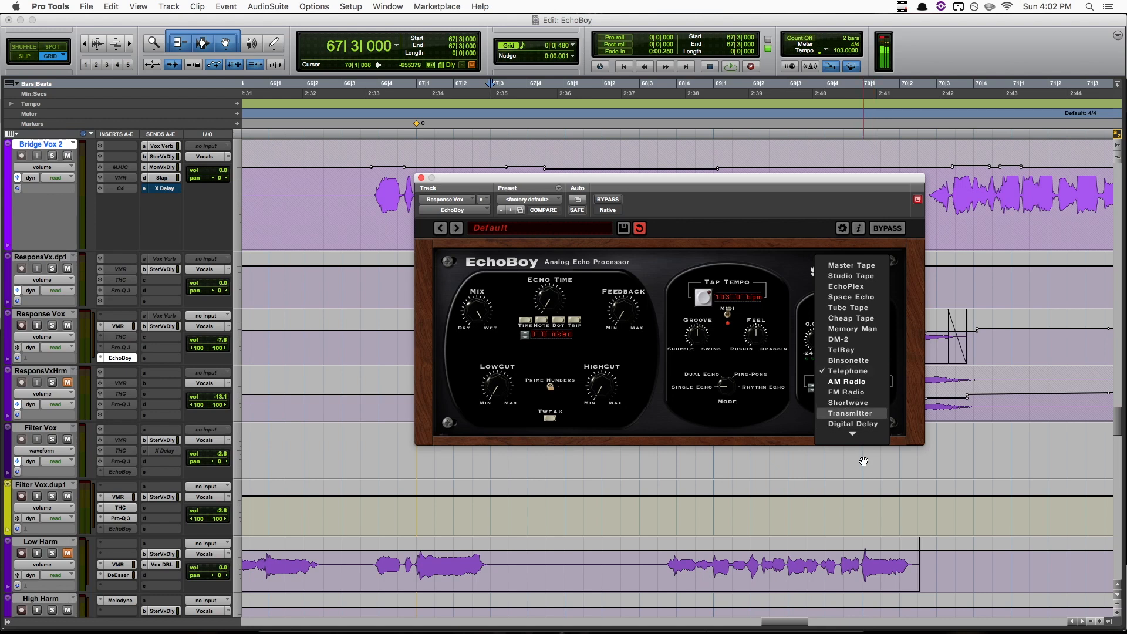
pyautogui.moveTo(854, 435)
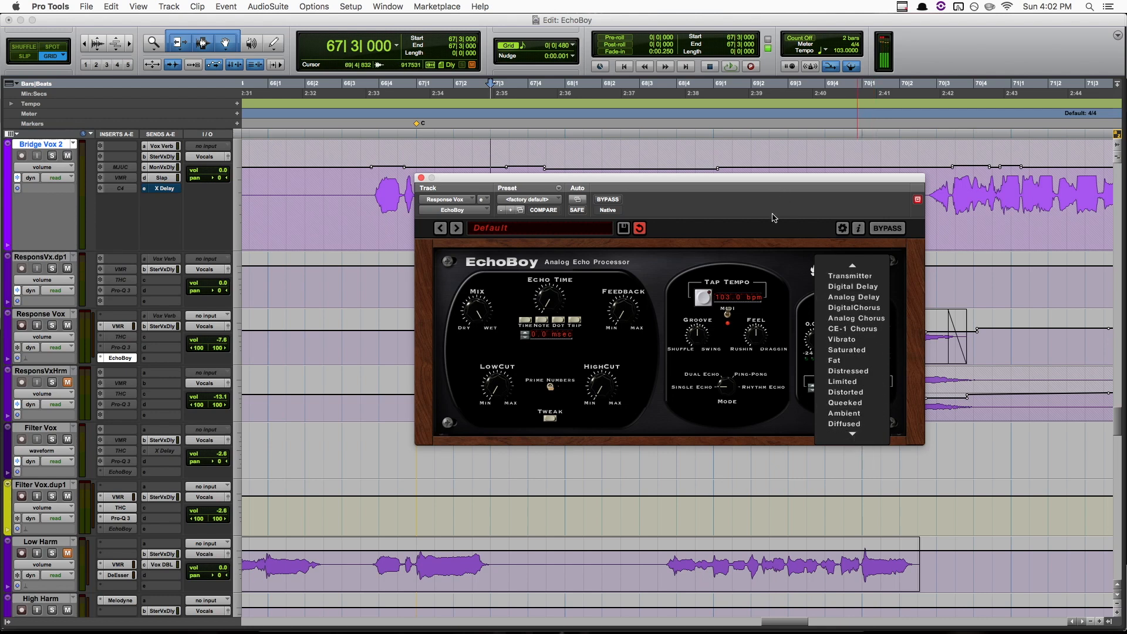
pyautogui.click(798, 247)
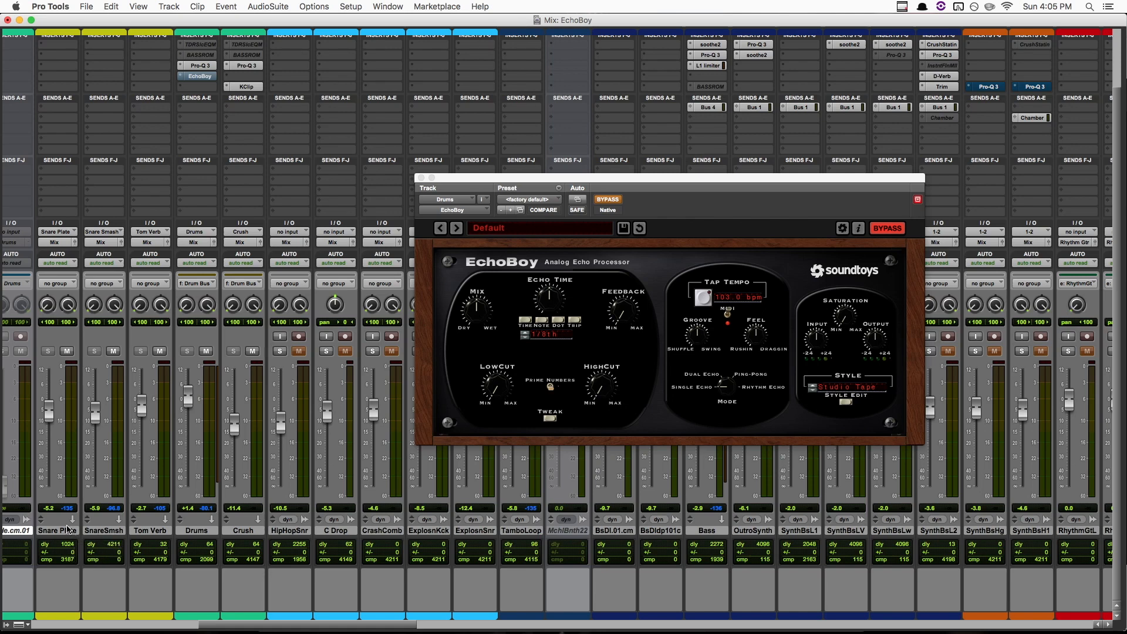
# - Mute the Snare Plate, SnareSmsh, Tom Verb and Crush channels in the mixer
pyautogui.press('space')
pyautogui.click(67, 351)
pyautogui.click(111, 351)
pyautogui.click(160, 351)
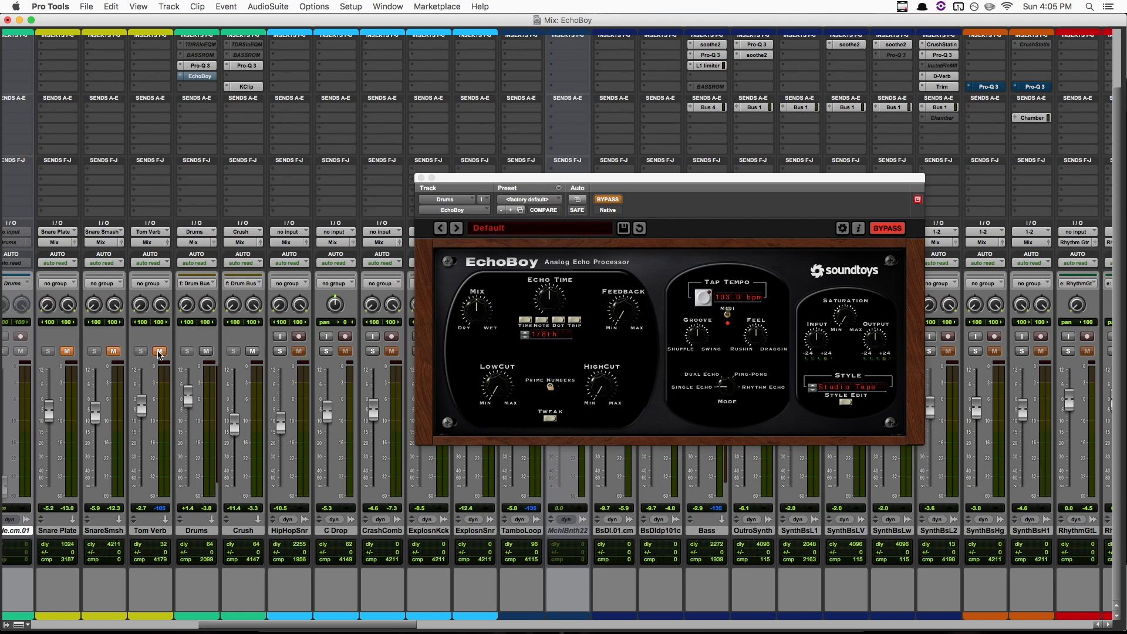
pyautogui.click(254, 353)
pyautogui.keyDown('ctrl'); pyautogui.click(254, 353); pyautogui.keyUp('ctrl')
# - Set EchoBoy on the Drums track to a time-based echo of 0.0 msec and take the plug-in out of bypass
pyautogui.moveTo(627, 179); pyautogui.dragTo(550, 93)
pyautogui.click(449, 235)
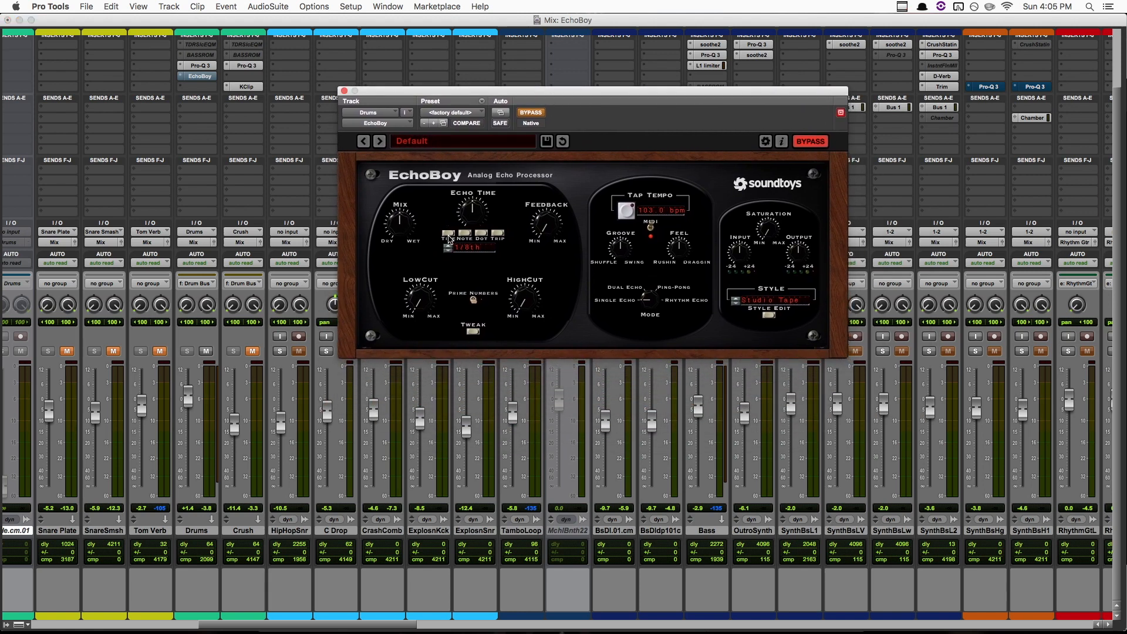
pyautogui.moveTo(473, 208); pyautogui.dragTo(473, 550)
pyautogui.click(535, 114)
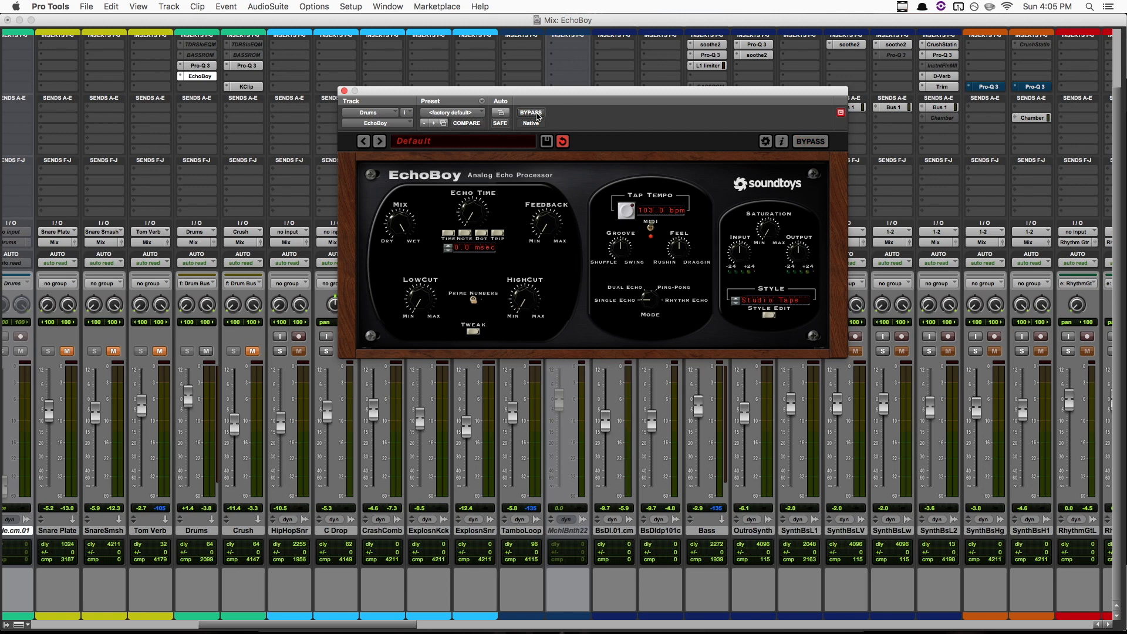
# - Choose the Saturated style for the drums, then set the input to 7.0 dB and lower the output during playback
pyautogui.click(781, 301)
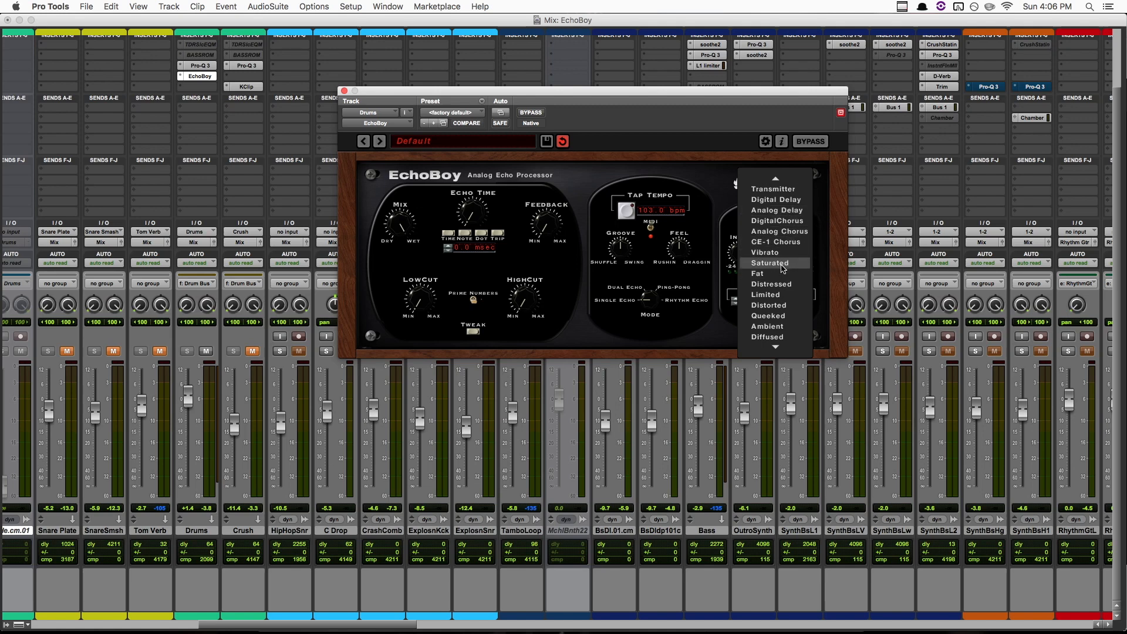
pyautogui.click(770, 264)
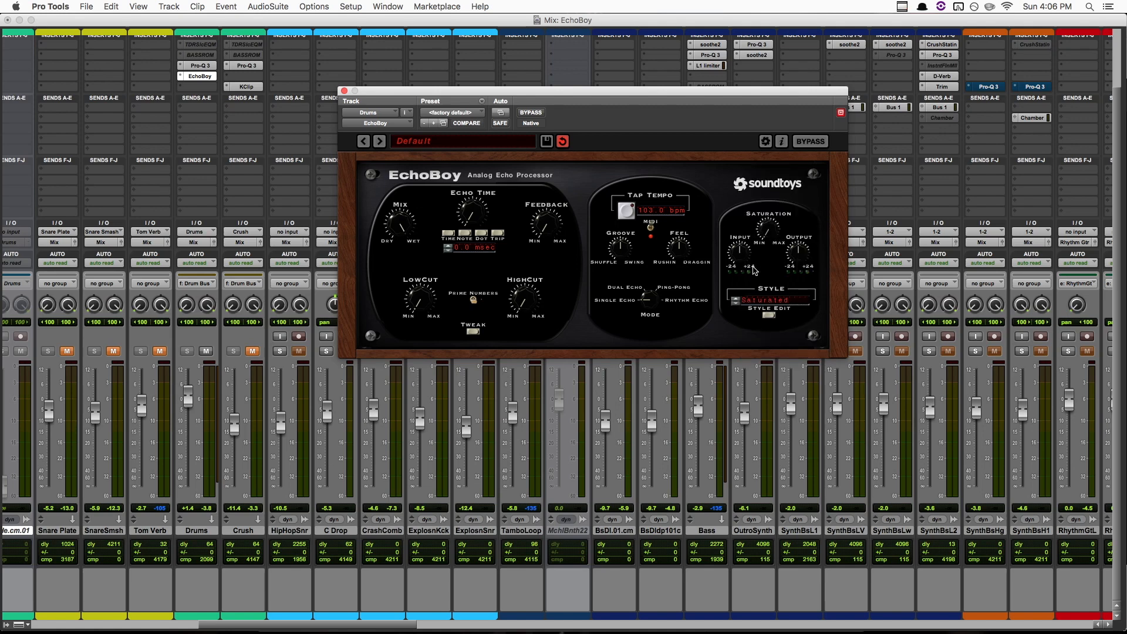
pyautogui.press('space')
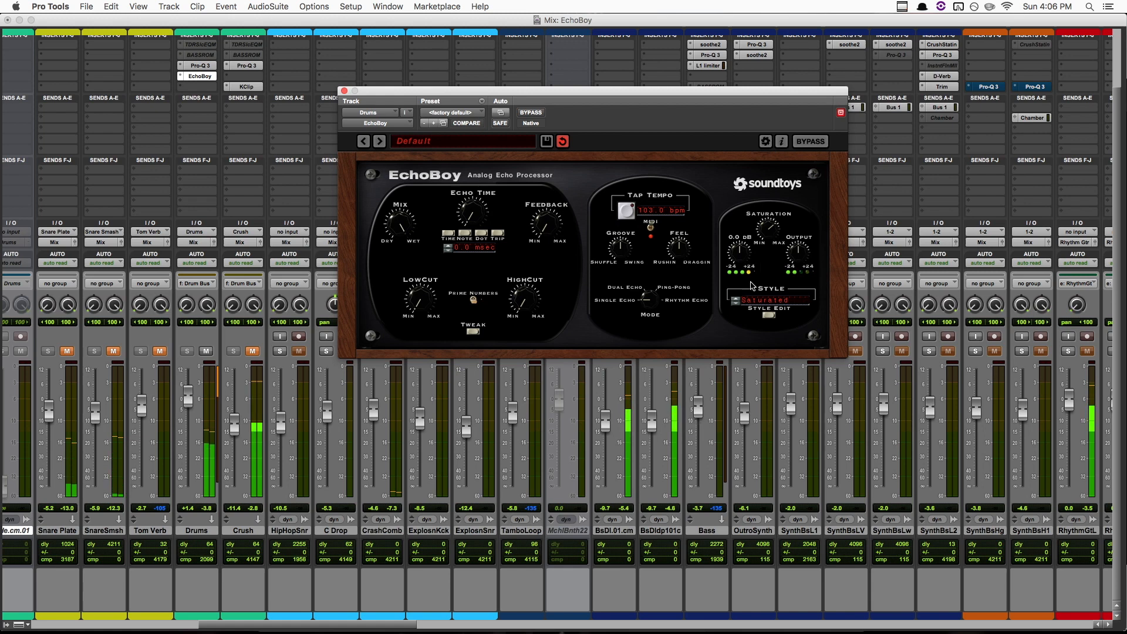
pyautogui.moveTo(734, 258); pyautogui.dragTo(734, 234)
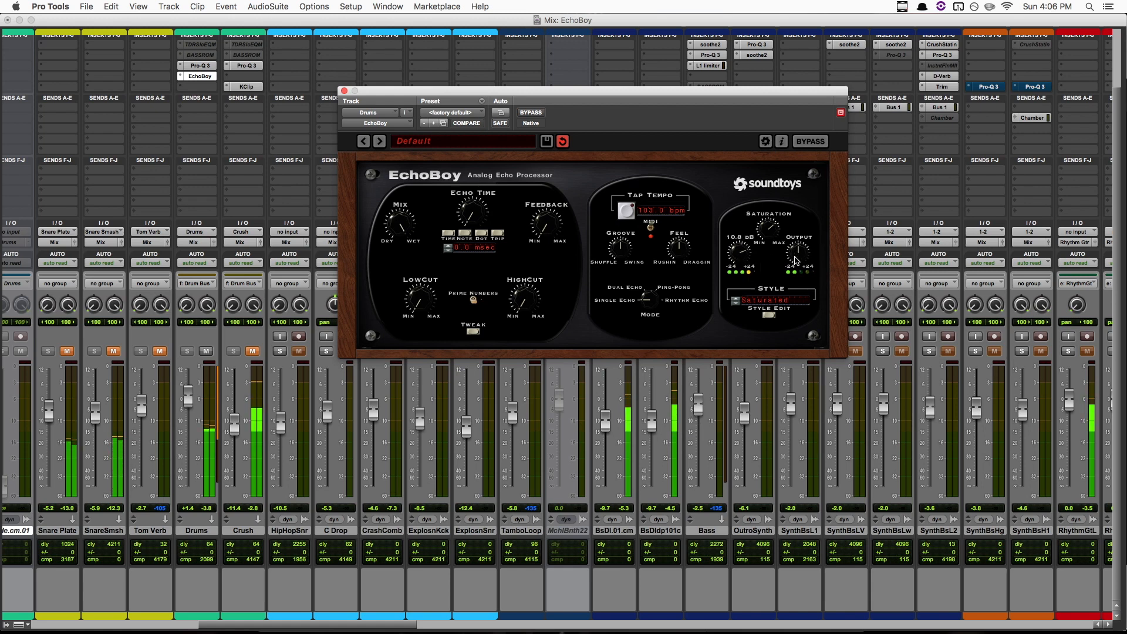
pyautogui.moveTo(795, 256); pyautogui.dragTo(796, 277)
pyautogui.moveTo(735, 258); pyautogui.dragTo(733, 271)
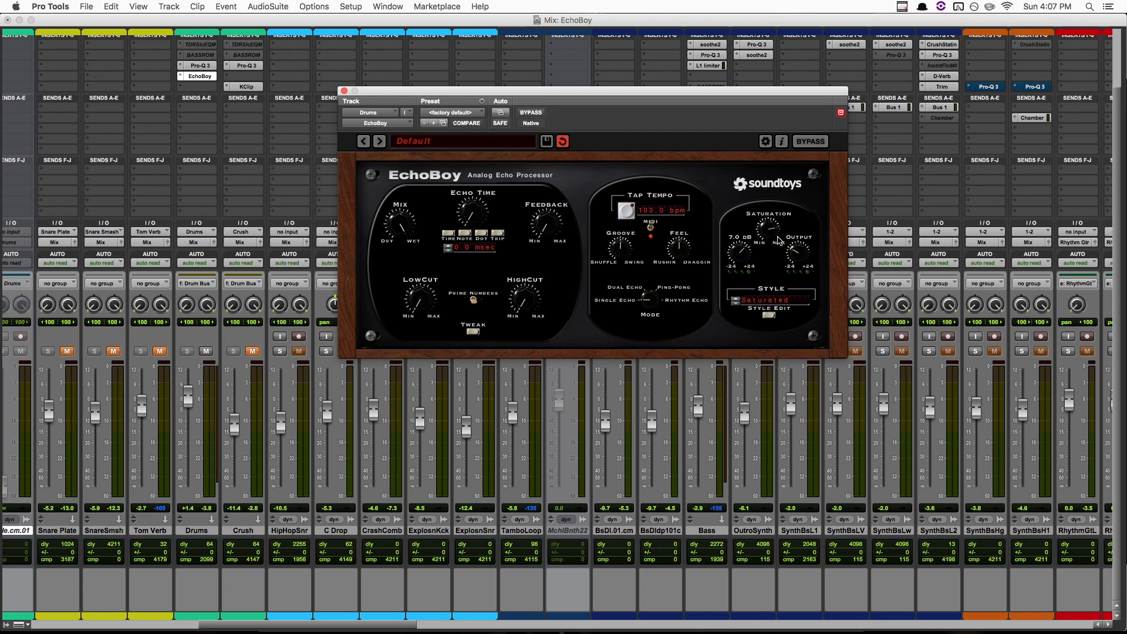
# - Open the style editor and audition the output saturation types on the playing drums, settling on Dirt
pyautogui.click(768, 316)
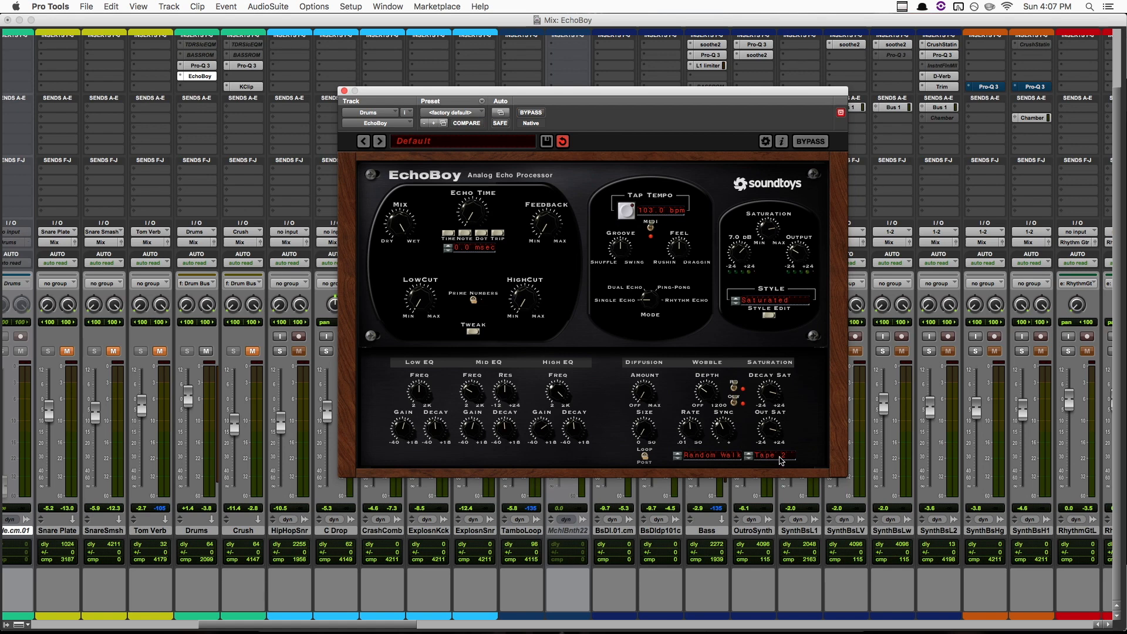
pyautogui.click(749, 456)
pyautogui.click(749, 456)
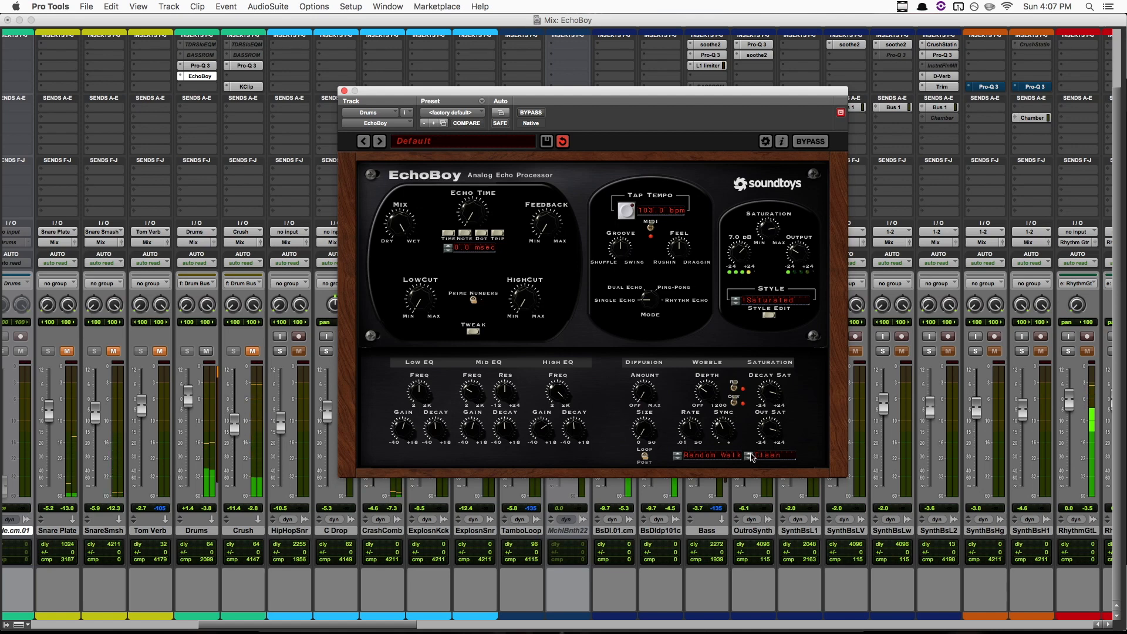
pyautogui.click(750, 456)
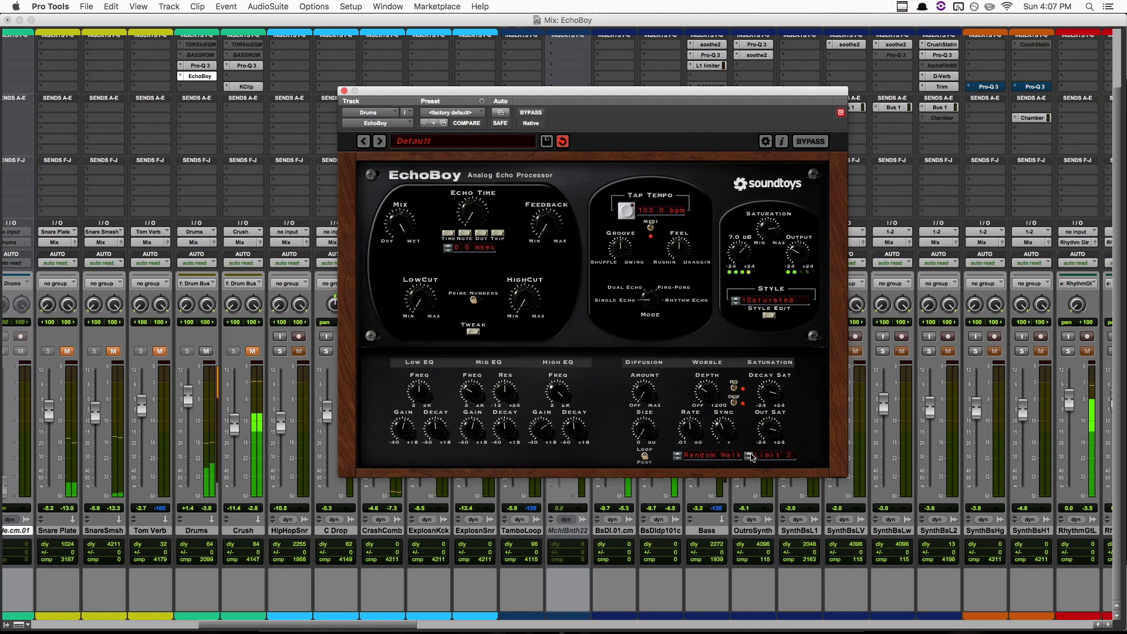
pyautogui.click(750, 456)
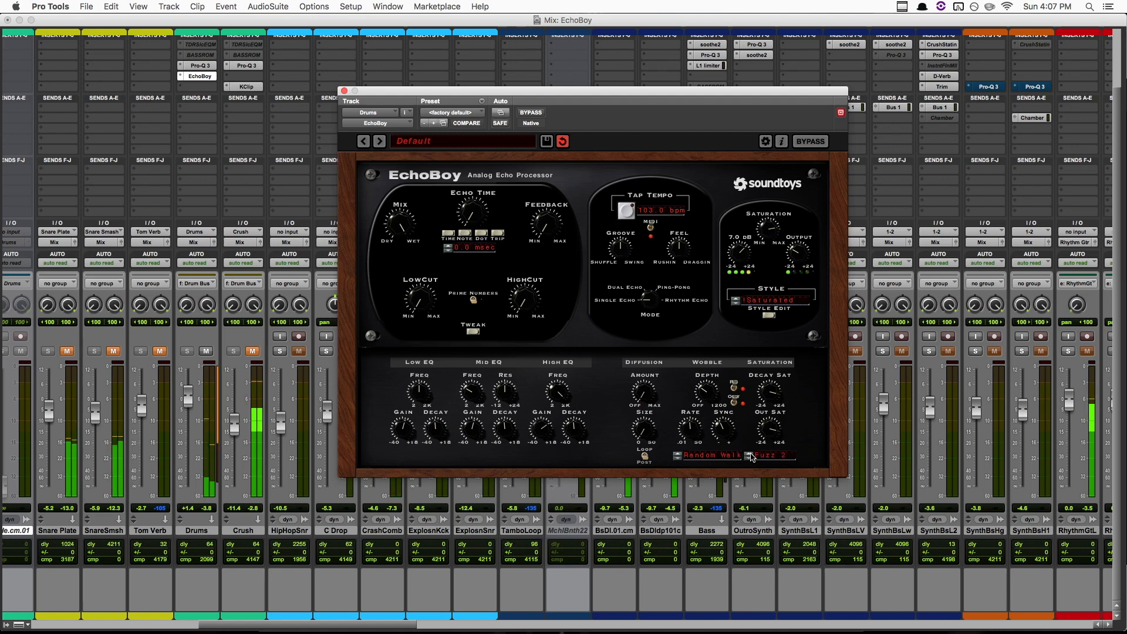
pyautogui.click(750, 456)
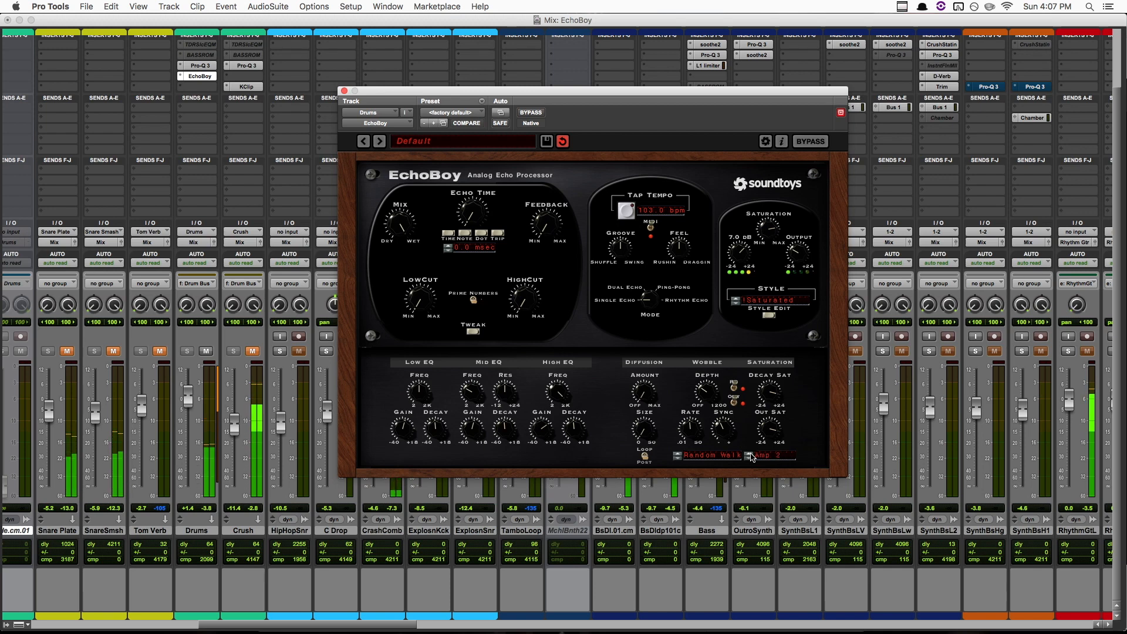
pyautogui.click(749, 456)
pyautogui.click(749, 456)
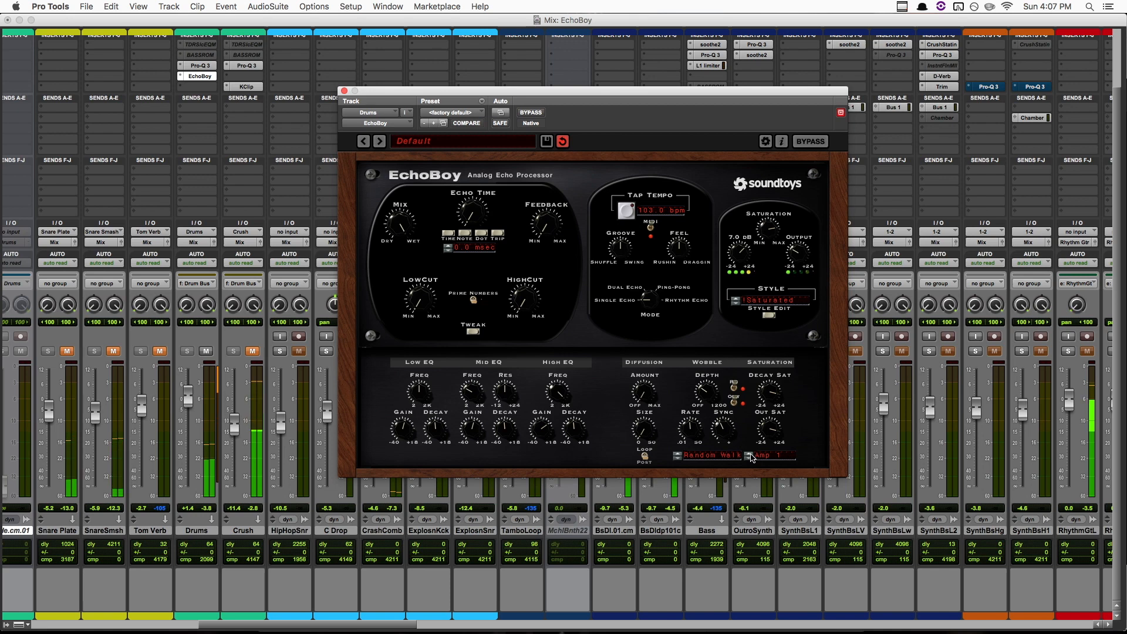
pyautogui.click(749, 456)
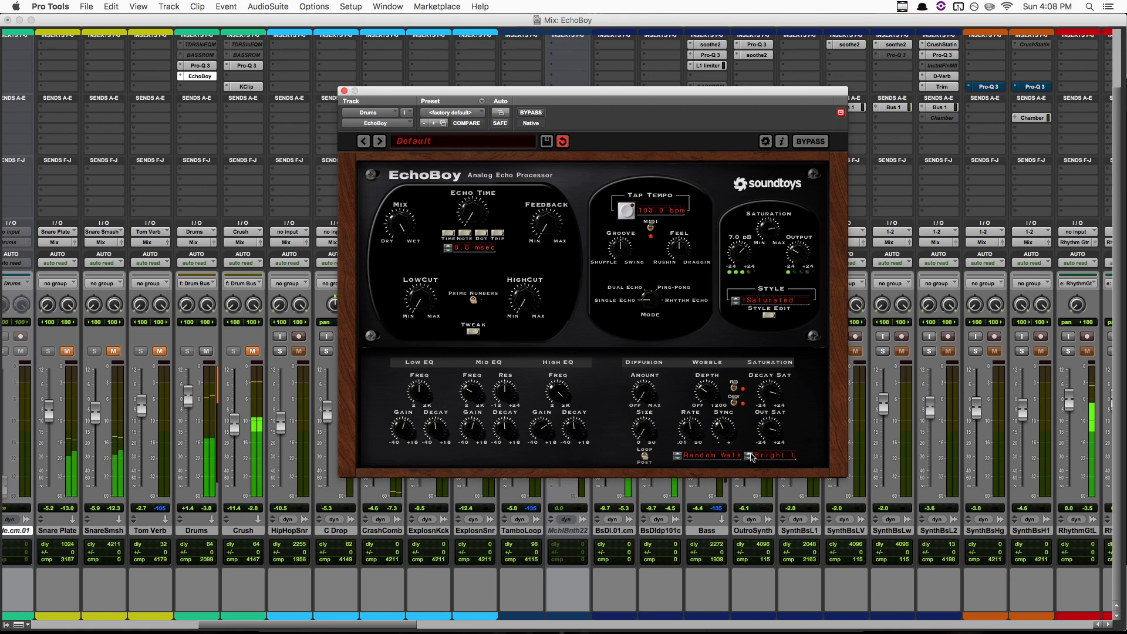
pyautogui.click(749, 456)
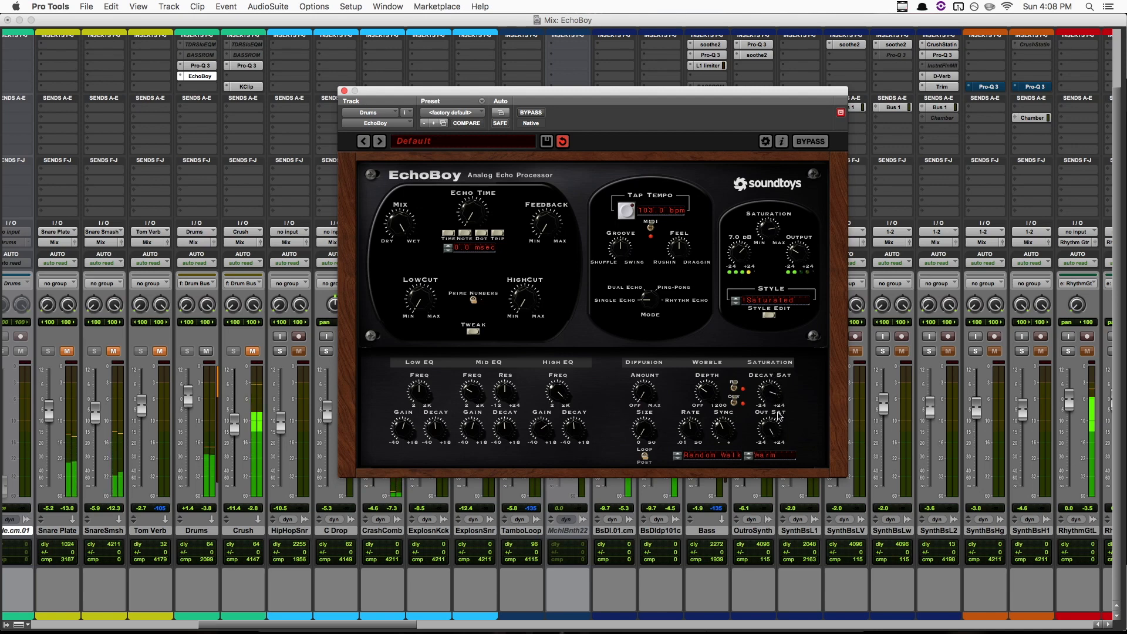
pyautogui.click(749, 456)
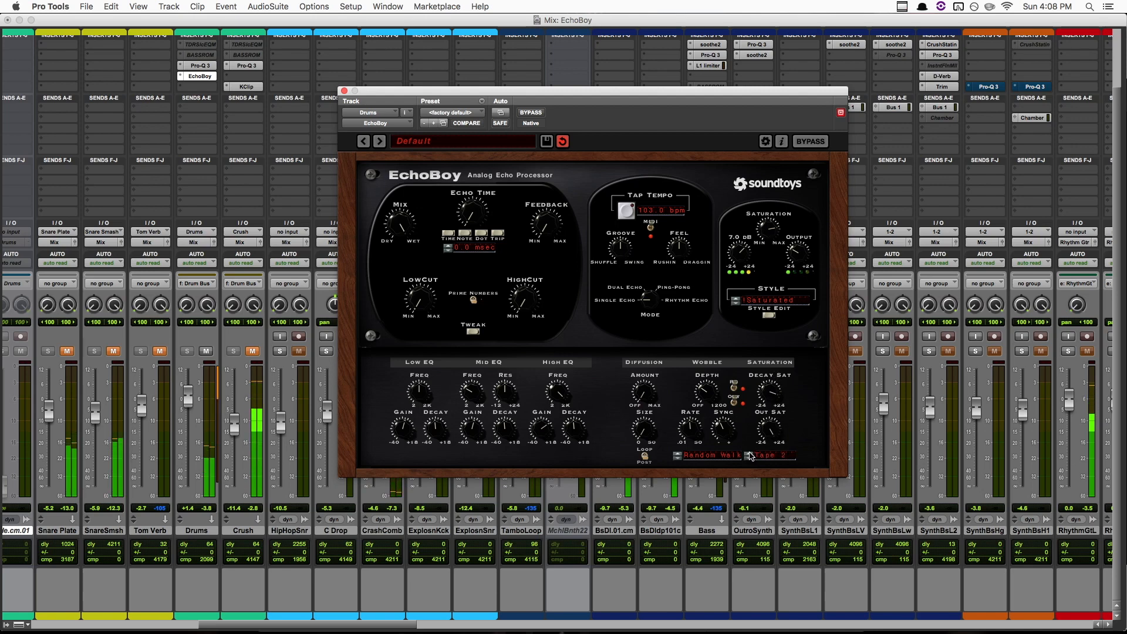
pyautogui.click(749, 456)
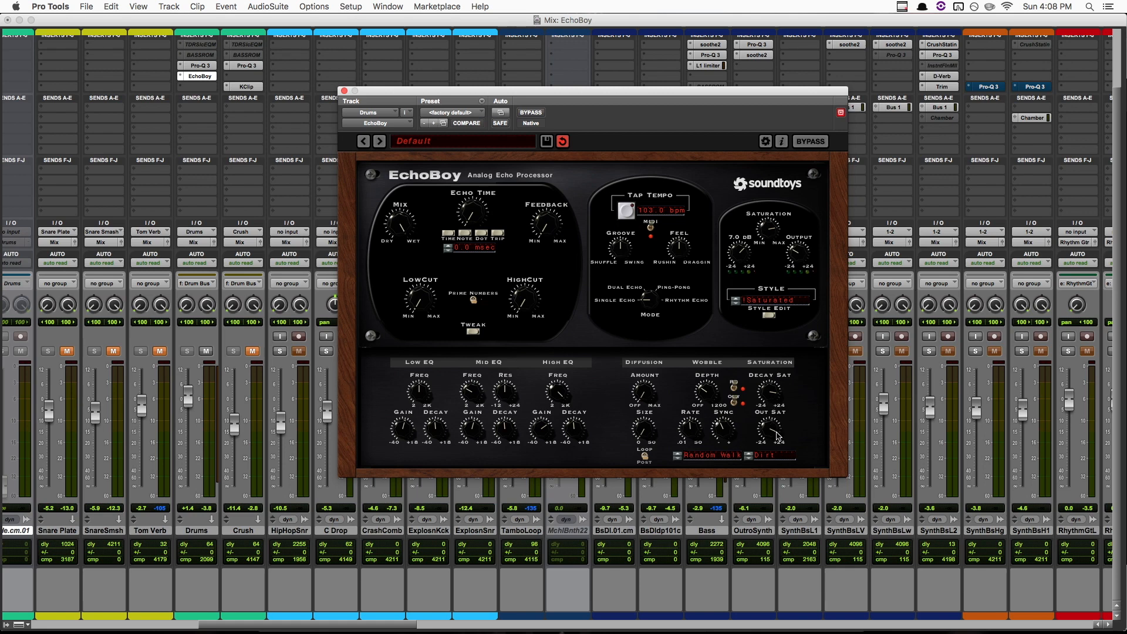
pyautogui.press('space')
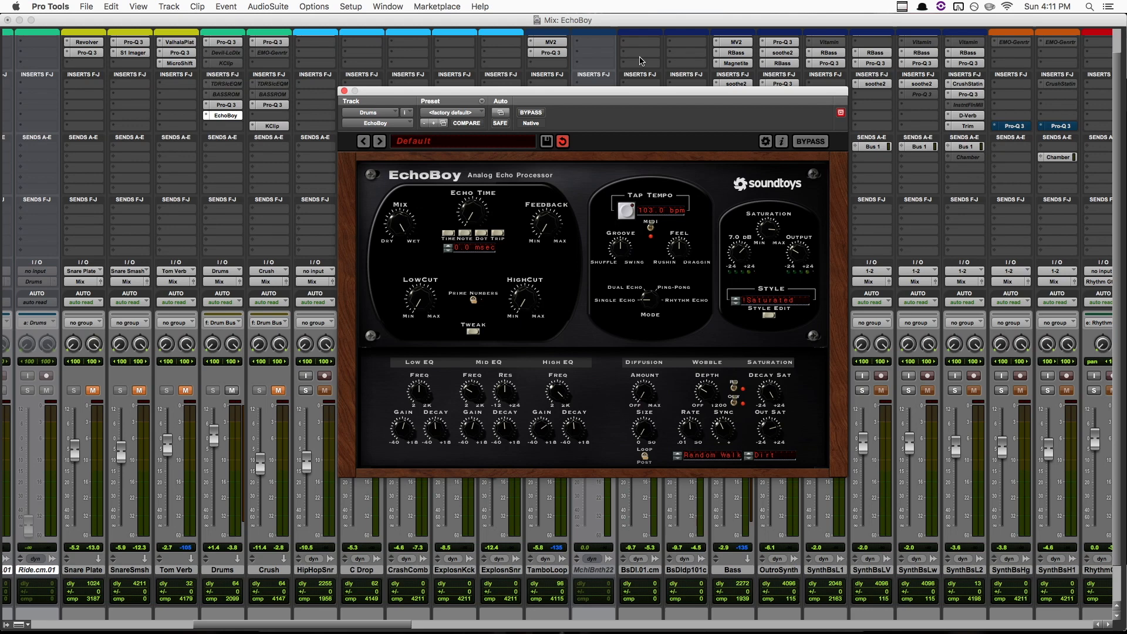
# - Look through the list of EchoBoy styles available for the drums
pyautogui.scroll(2, 628, 63)
pyautogui.hscroll(2, 628, 63)
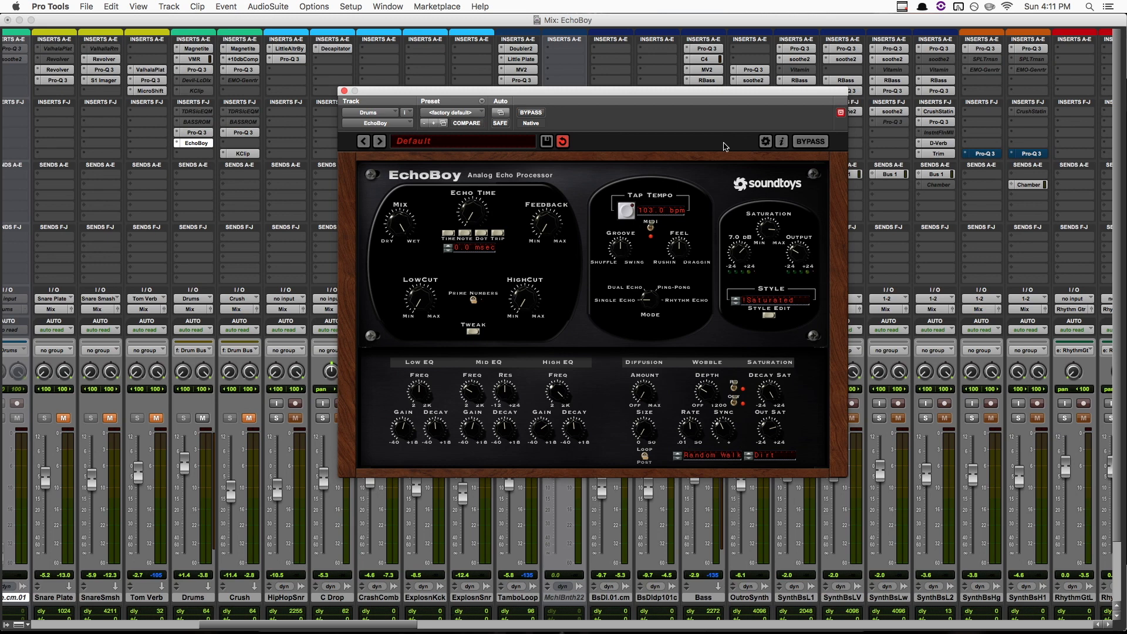
pyautogui.click(764, 301)
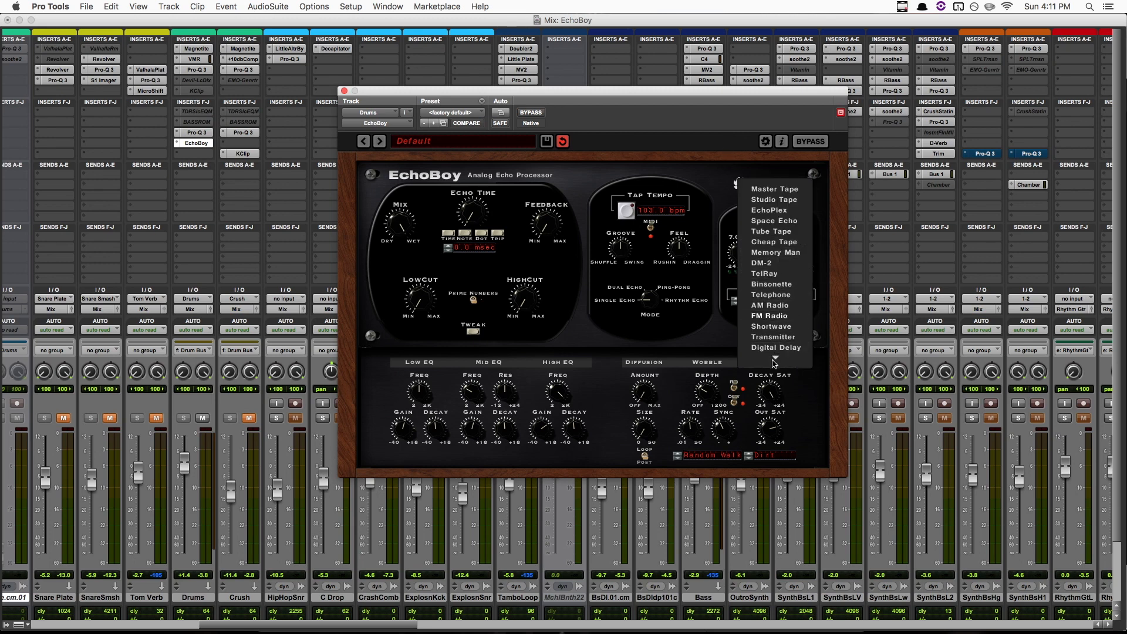
pyautogui.moveTo(775, 362)
pyautogui.click(782, 330)
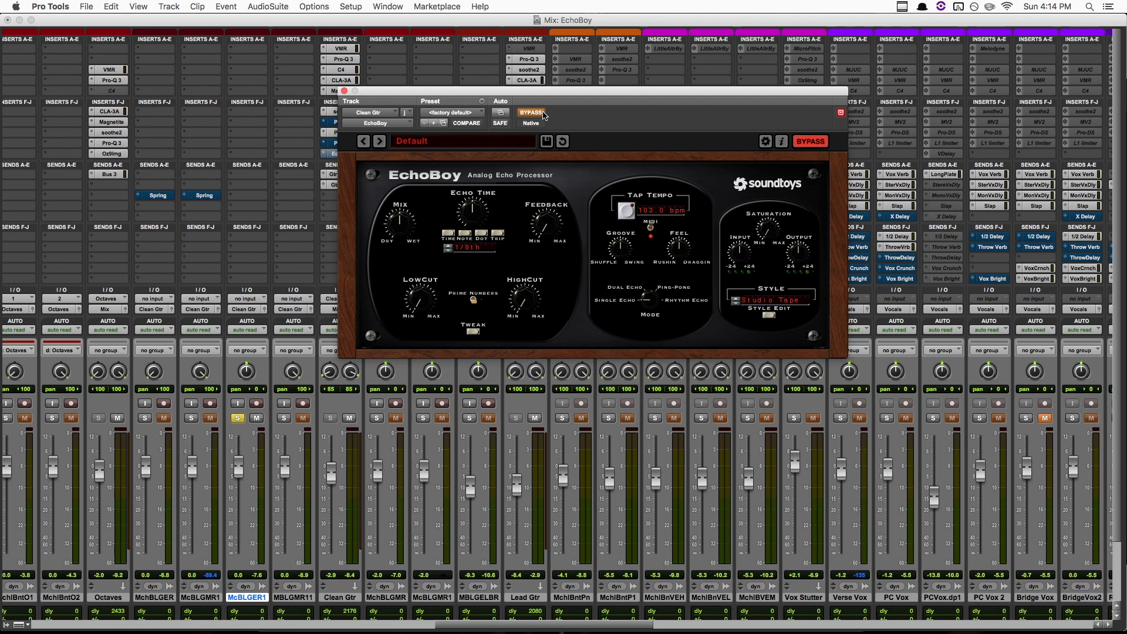
# - Enable EchoBoy on the Clean Gtr track and load the CE-1 Chorus preset from the Chorus & Modulation category
pyautogui.click(530, 113)
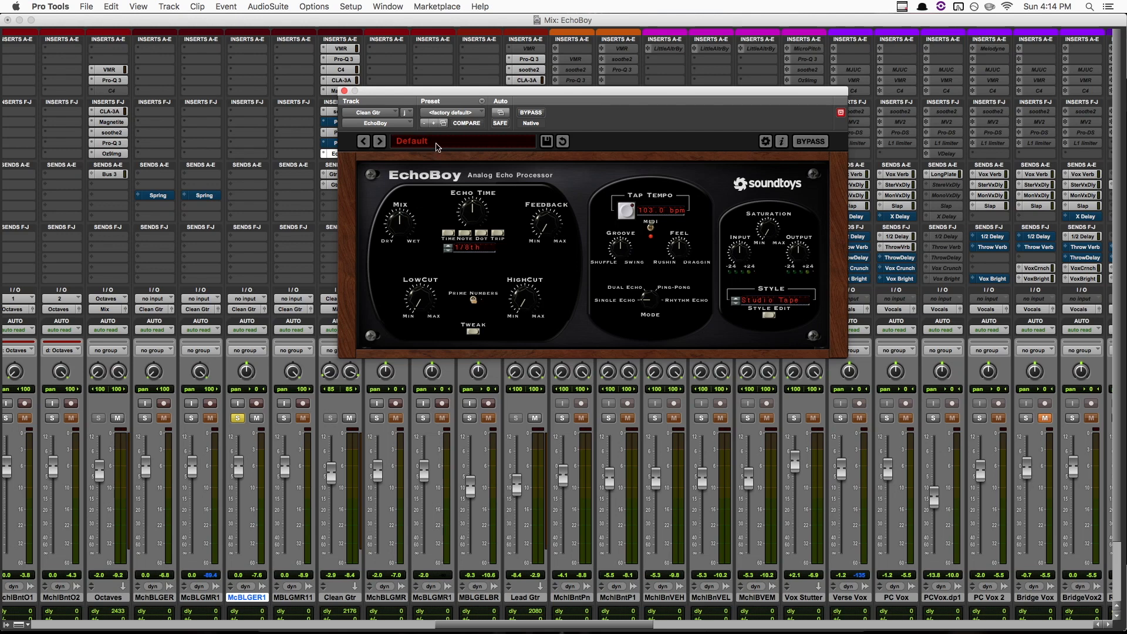
pyautogui.click(435, 146)
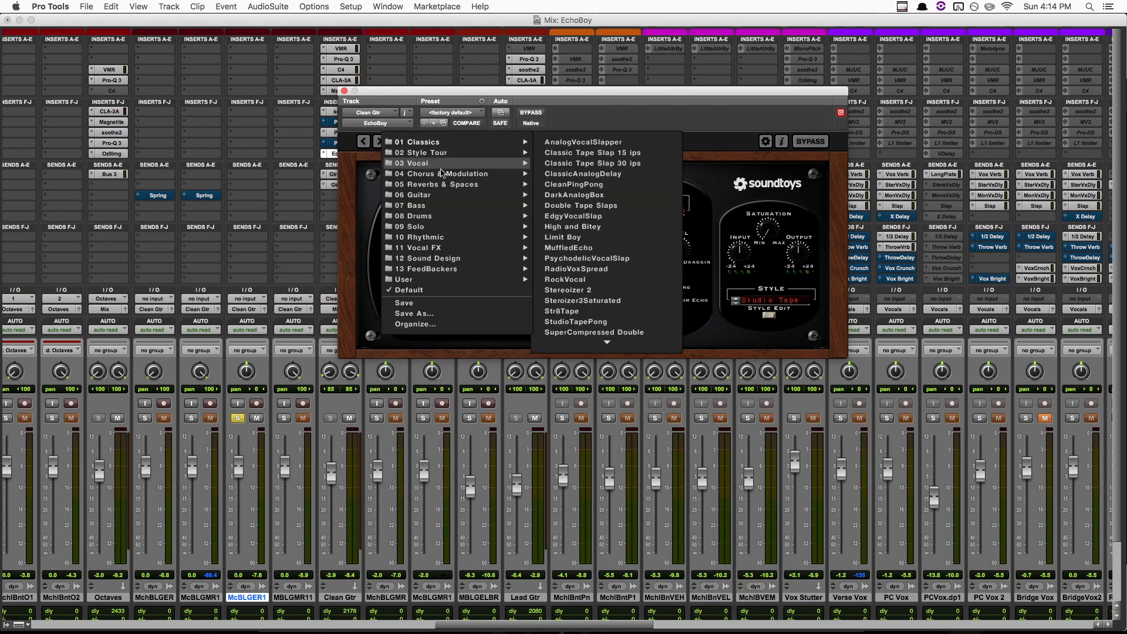
pyautogui.moveTo(438, 176)
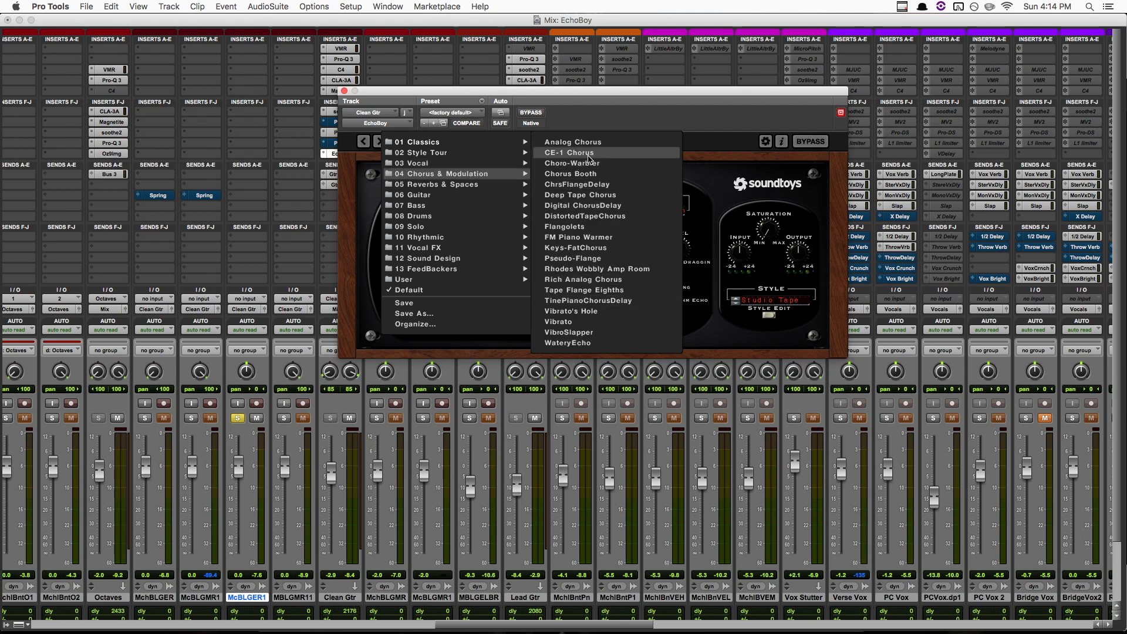
pyautogui.click(589, 154)
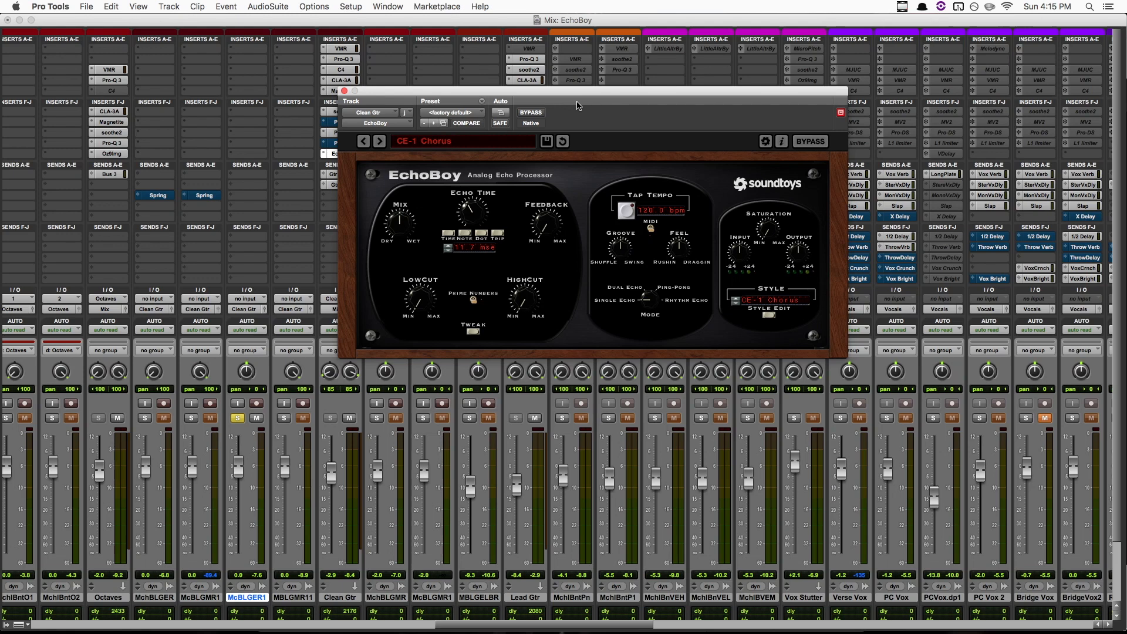
# - Show the style editor for the chorus and adjust the wobble depth while the guitar plays
pyautogui.click(768, 315)
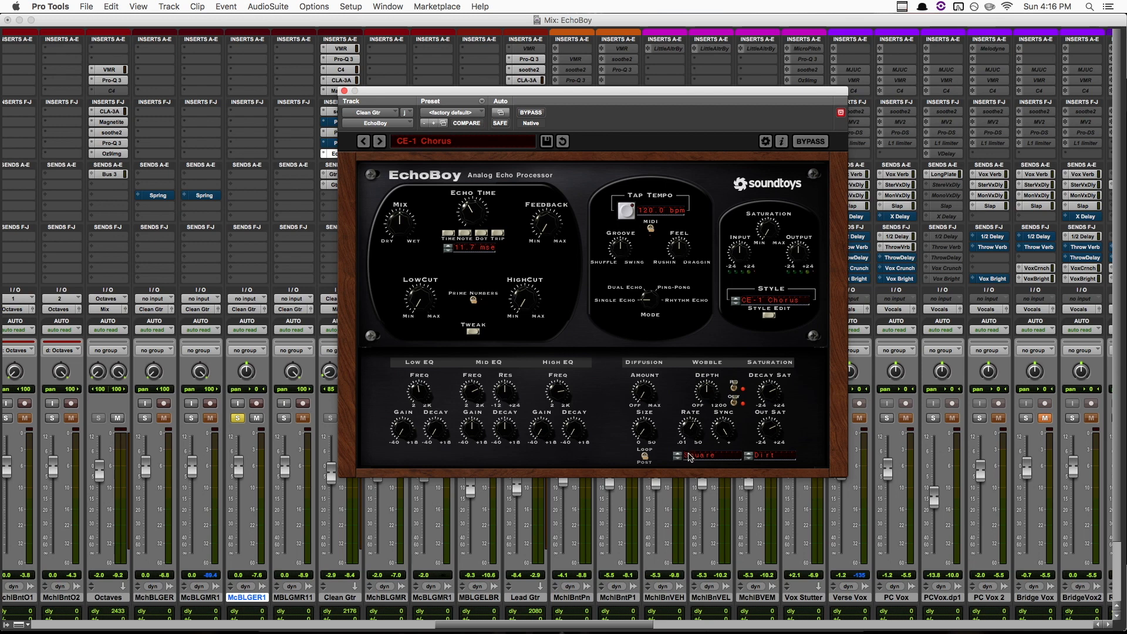
pyautogui.press('space')
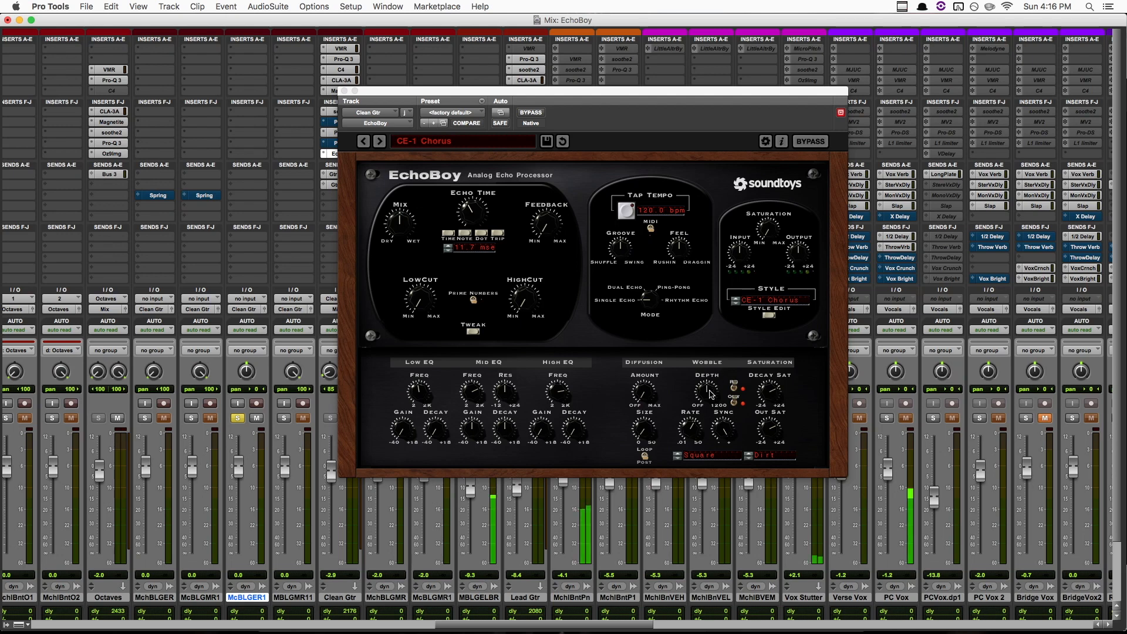
pyautogui.click(710, 392)
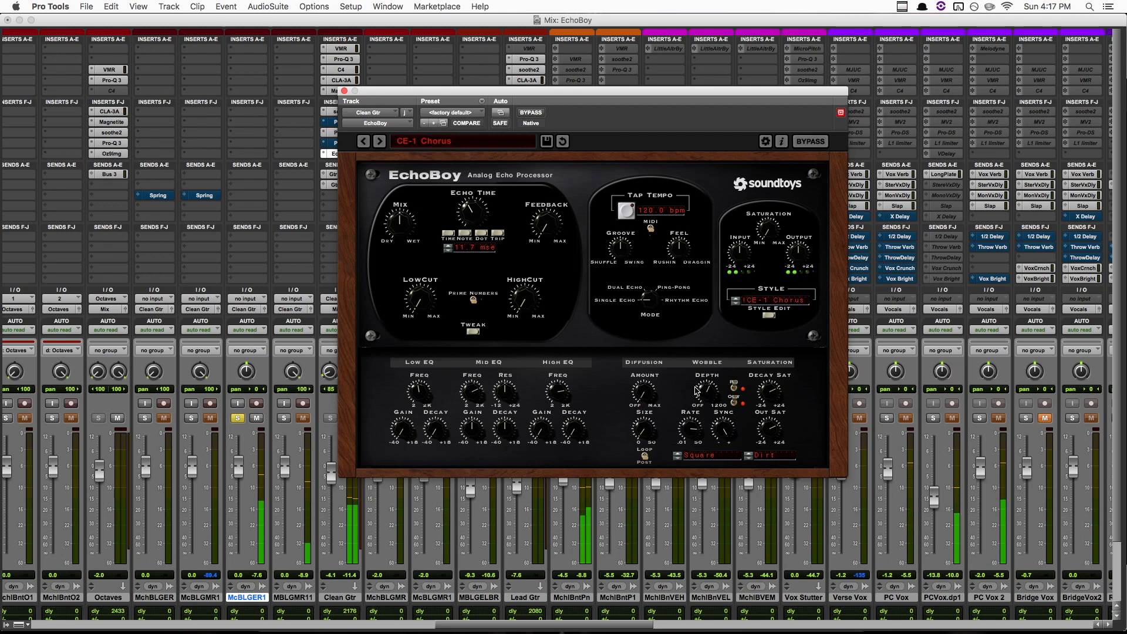
# - Try other wobble shapes such as Random Walk on the guitar chorus, and undo back to Square
pyautogui.click(678, 457)
pyautogui.click(677, 458)
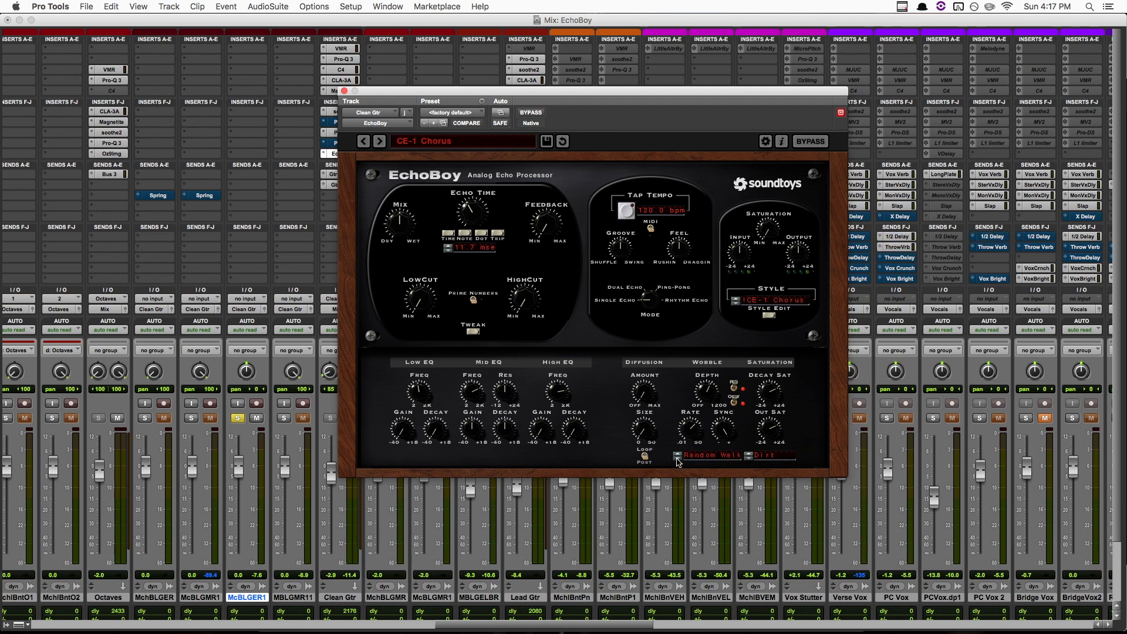
pyautogui.click(677, 458)
pyautogui.press('super+z')
# - Choose the Pseudo-Flange preset from the Chorus & Modulation category for the clean guitar
pyautogui.click(411, 141)
pyautogui.moveTo(446, 174)
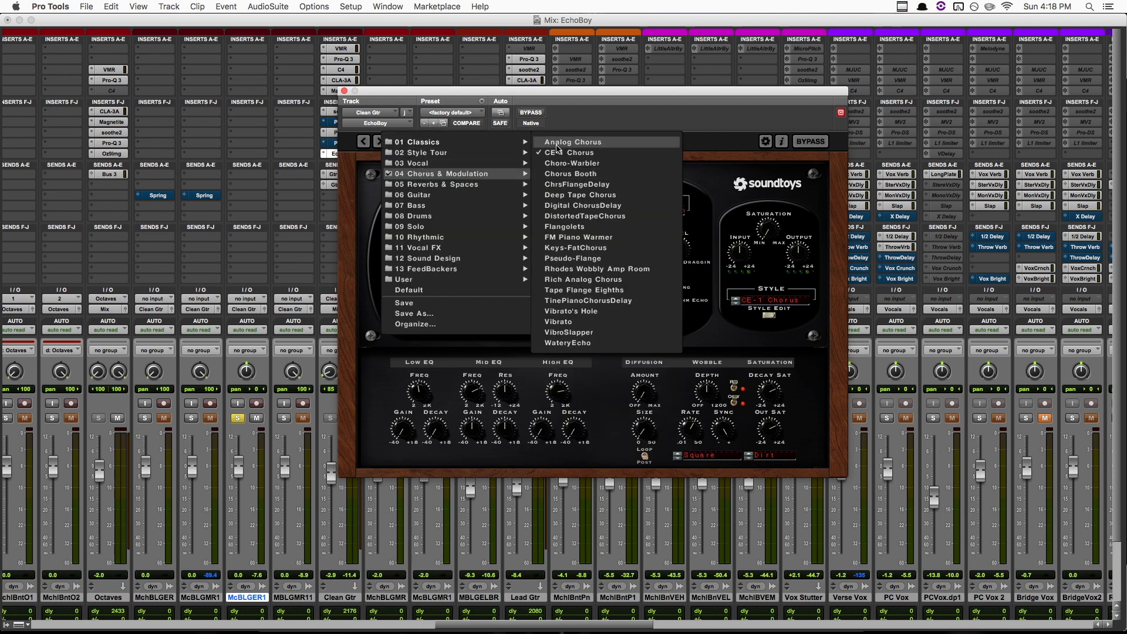
pyautogui.click(609, 260)
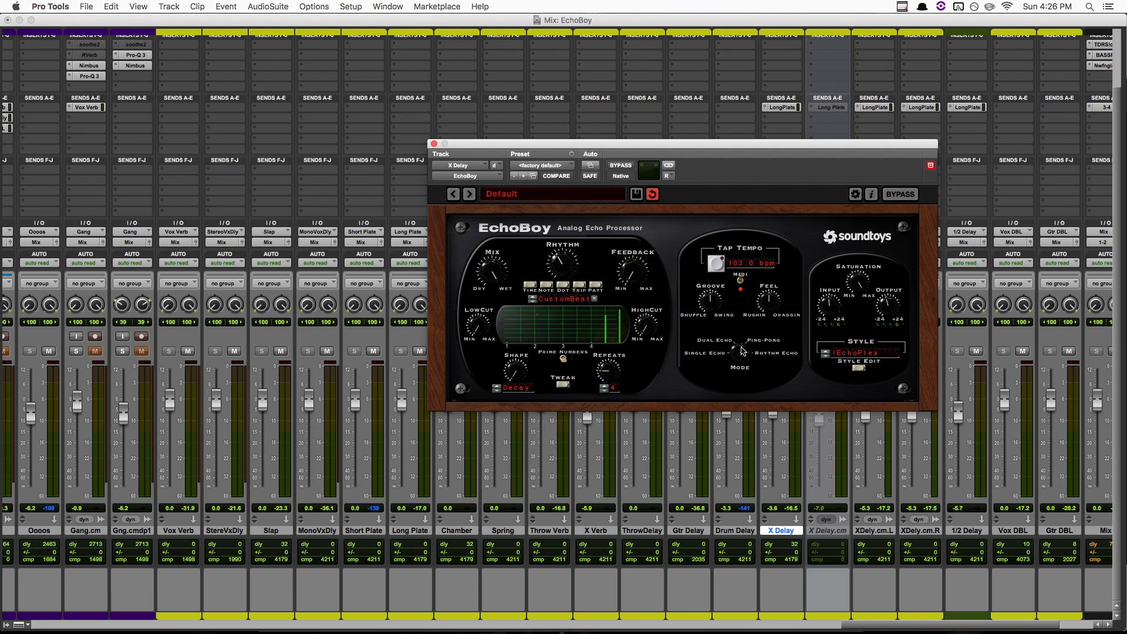
# - Try Single Echo mode on the X Delay EchoBoy with different echo time and feedback settings
pyautogui.moveTo(743, 351); pyautogui.dragTo(738, 418)
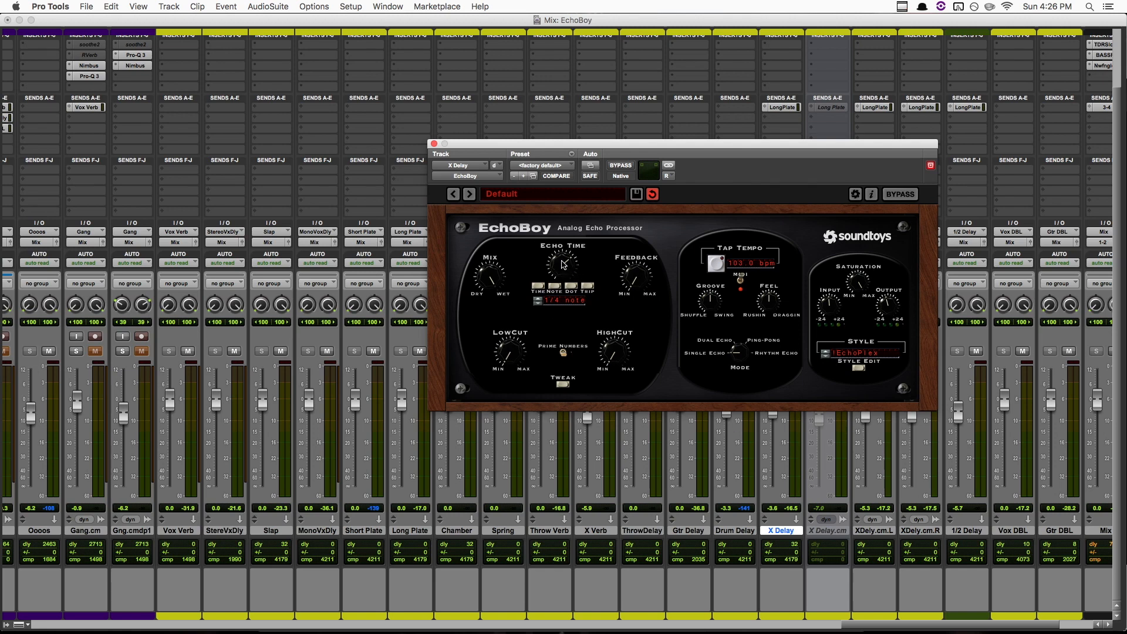
pyautogui.moveTo(561, 263)
pyautogui.mouseDown()
pyautogui.moveTo(566, 250)
pyautogui.moveTo(566, 271)
pyautogui.mouseUp()
pyautogui.moveTo(634, 272); pyautogui.dragTo(635, 301)
pyautogui.moveTo(642, 290); pyautogui.dragTo(637, 219)
# - Switch the X Delay EchoBoy to Rhythm Echo mode with a 1/8th rhythm and 5 repeats
pyautogui.moveTo(741, 359); pyautogui.dragTo(731, 158)
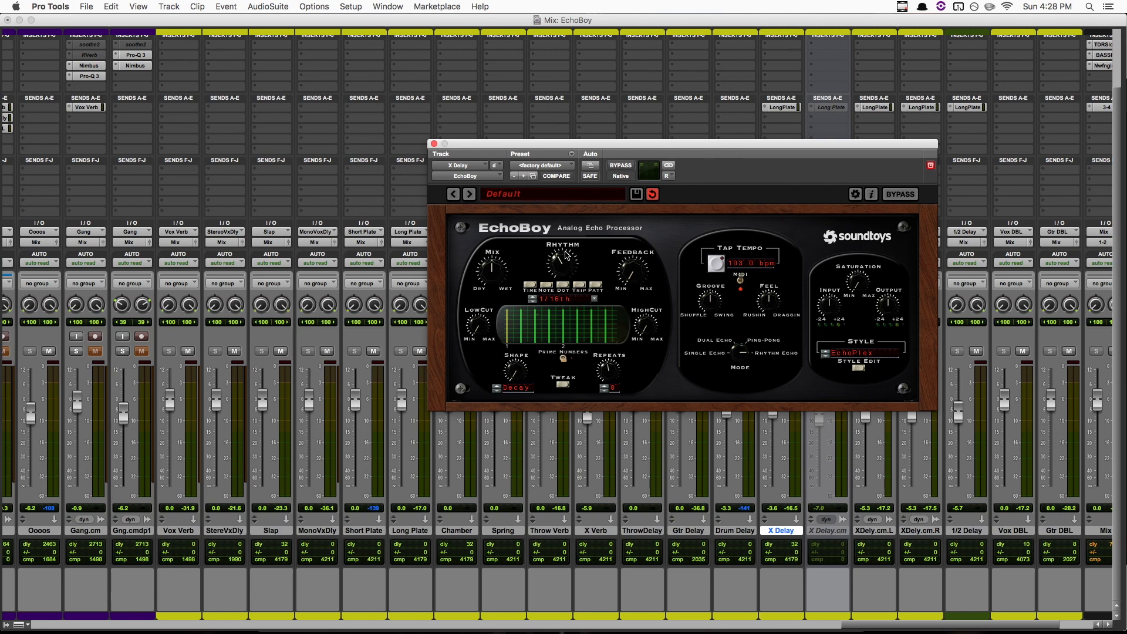
pyautogui.moveTo(566, 255); pyautogui.dragTo(567, 237)
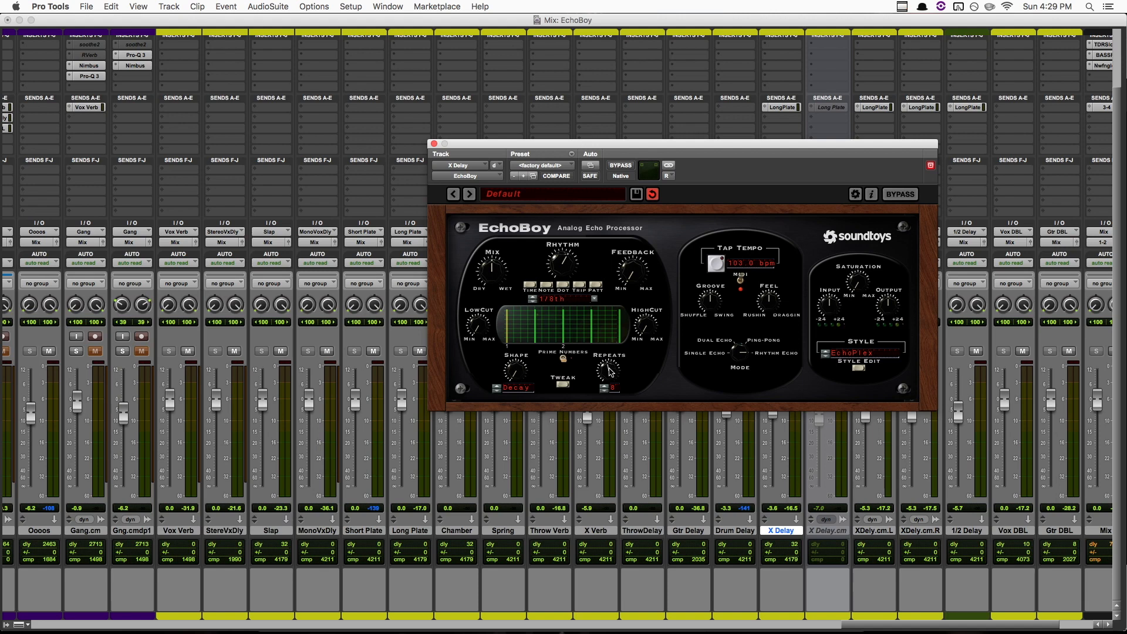
pyautogui.moveTo(609, 367); pyautogui.dragTo(612, 375)
pyautogui.moveTo(610, 378); pyautogui.dragTo(616, 374)
pyautogui.moveTo(608, 370); pyautogui.dragTo(607, 361)
# - Try Reverse and other decay shapes on the rhythm echo, and return the shape to Decay
pyautogui.click(515, 388)
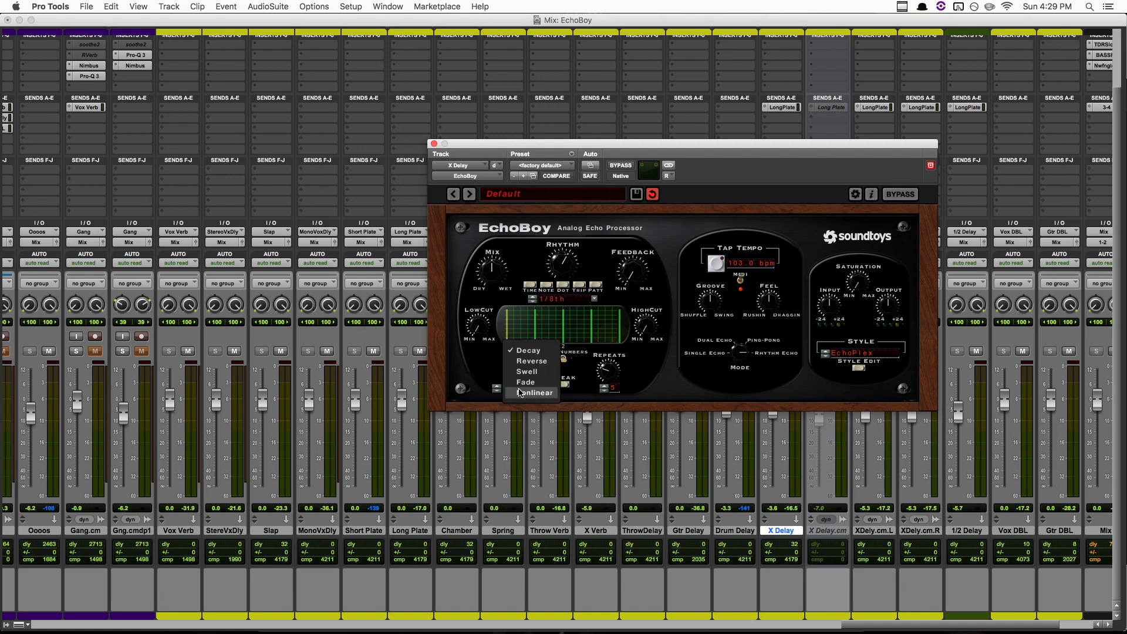
pyautogui.click(545, 363)
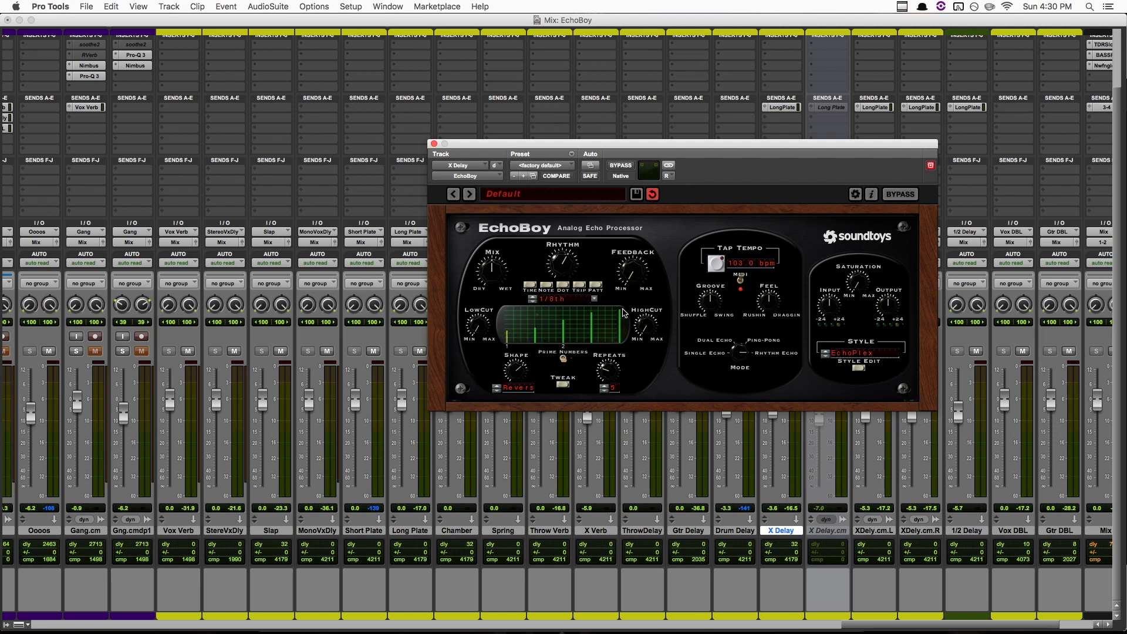
pyautogui.click(516, 388)
pyautogui.click(524, 374)
pyautogui.click(514, 389)
pyautogui.click(520, 376)
pyautogui.click(520, 389)
# - Try a custom beat by adding and moving echoes in the rhythm grid, and undo the edit
pyautogui.click(535, 329)
pyautogui.moveTo(563, 336); pyautogui.dragTo(574, 335)
pyautogui.click(515, 332)
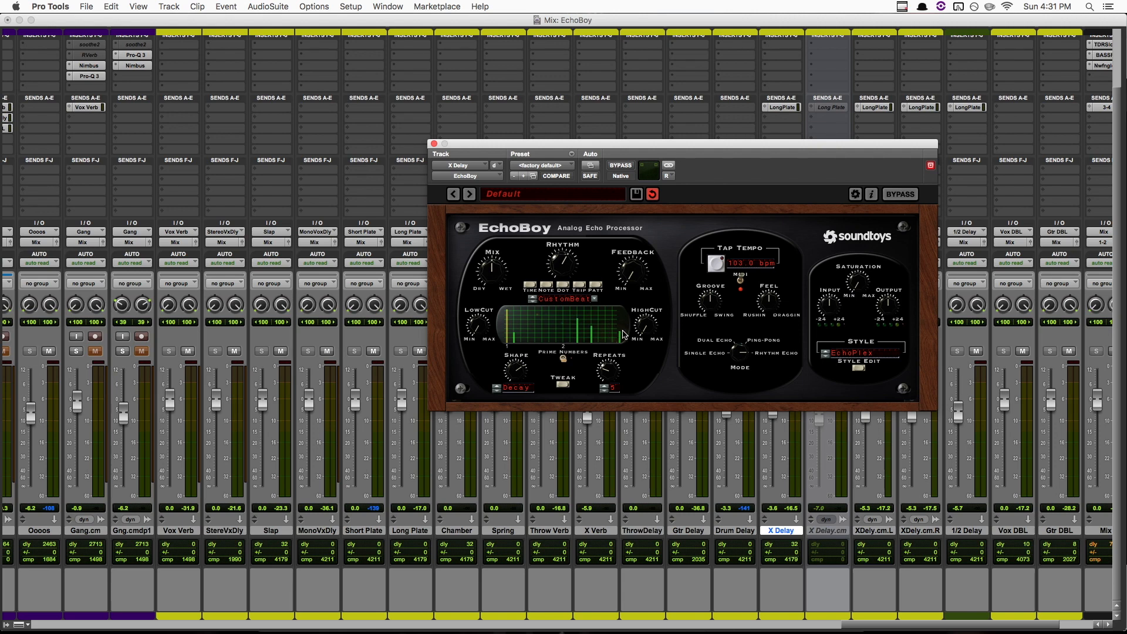
pyautogui.press('super+z')
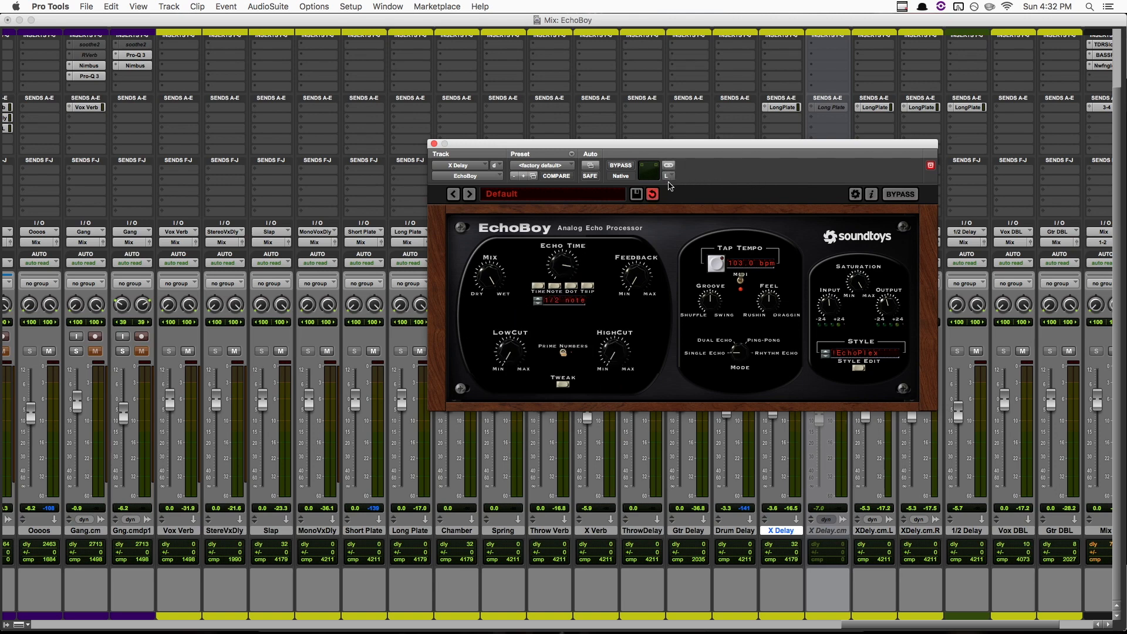
# - Switch the X Delay EchoBoy from the left channel's settings to the right channel's settings
pyautogui.click(667, 175)
pyautogui.click(675, 189)
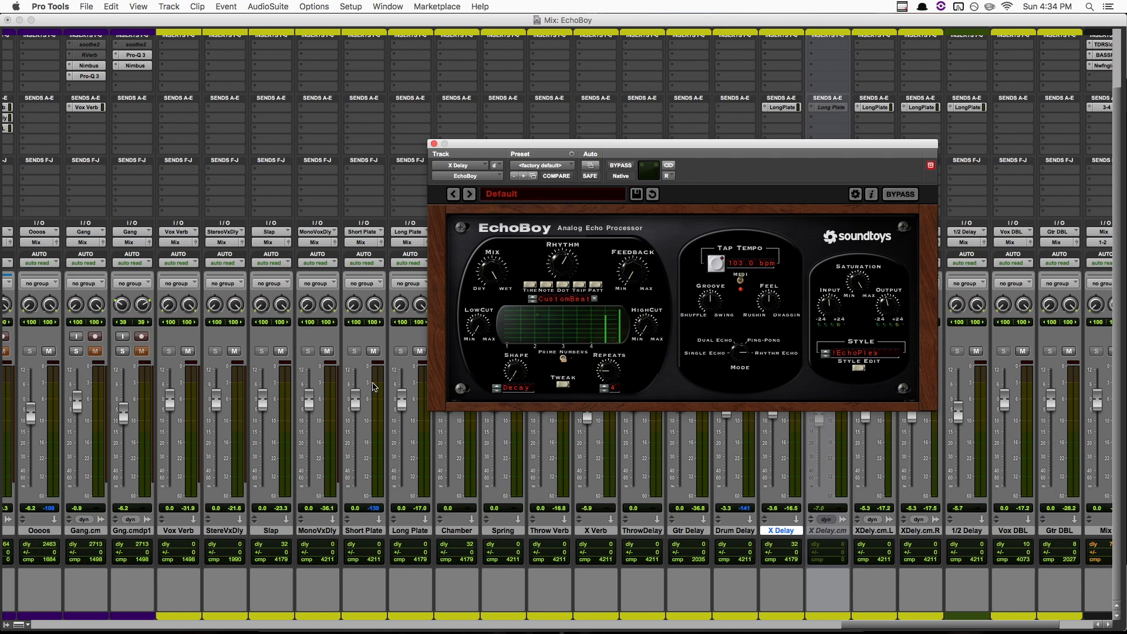
# - Toggle solo on the Short Plate channel in the mixer
pyautogui.click(354, 352)
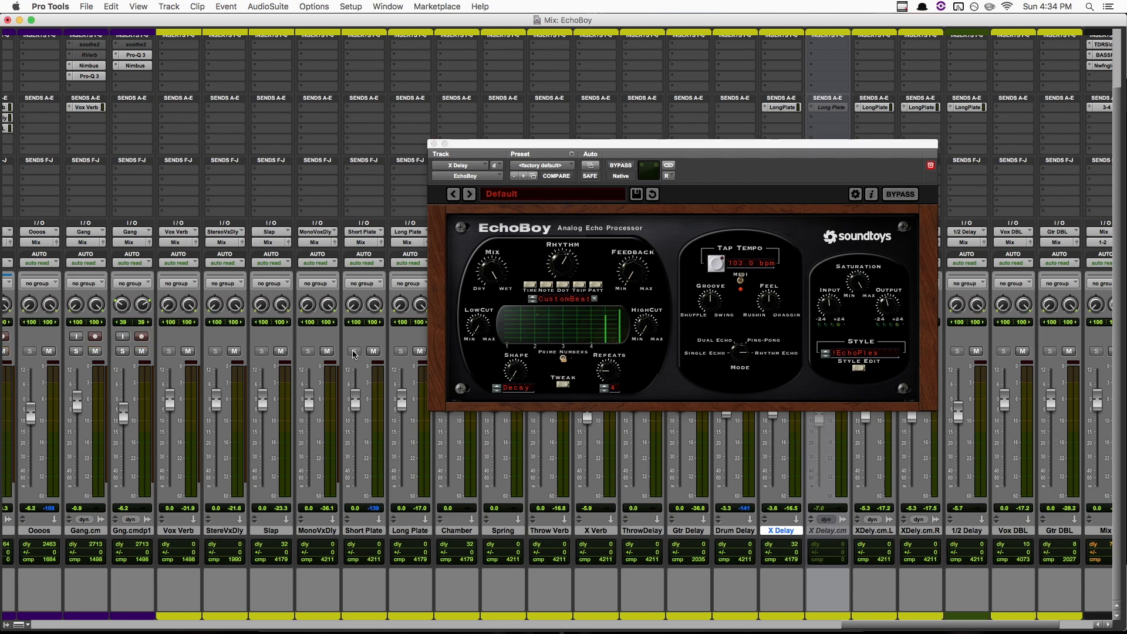